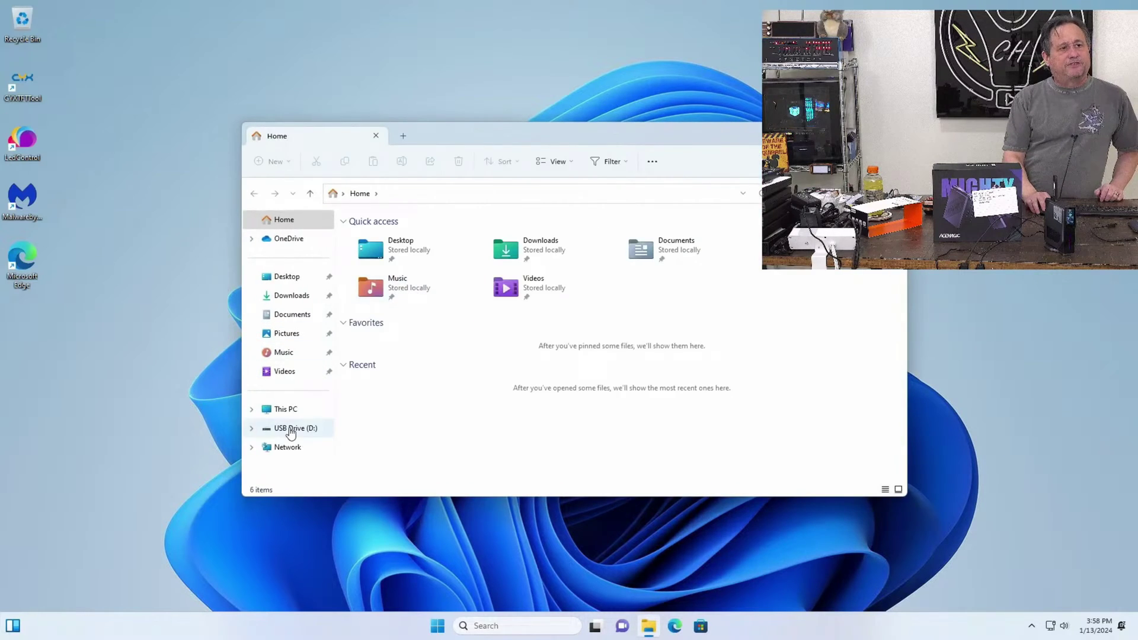
Step: Open the 'driver backup' text file on USB Drive (D:) in Notepad to show its dism command
{"action": "left_click", "coordinate": [290, 430]}
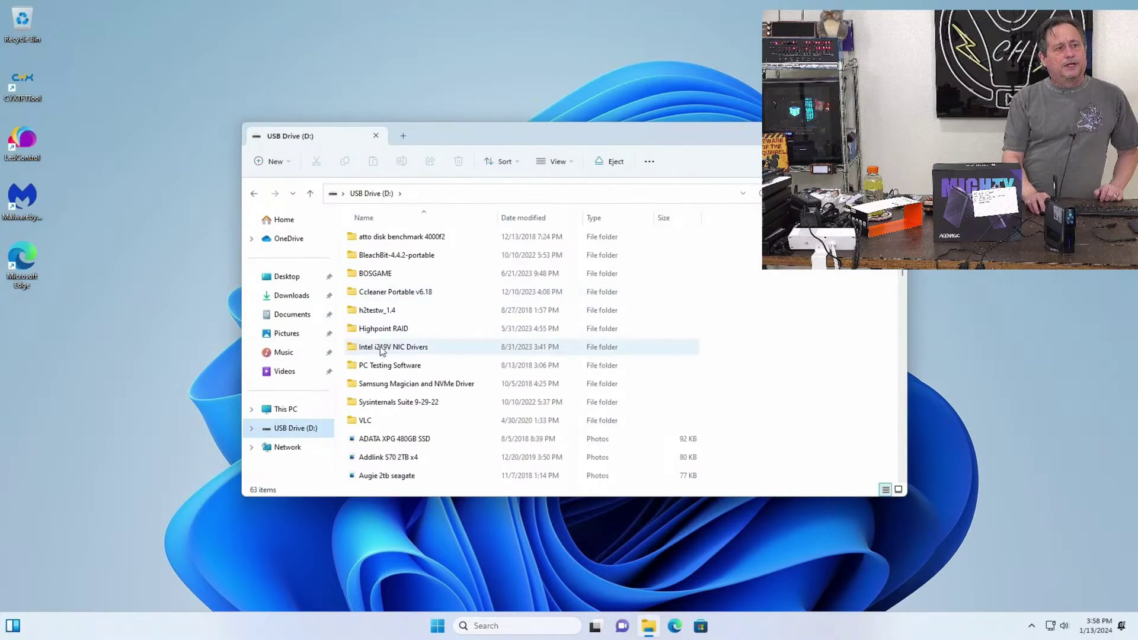
{"action": "scroll", "coordinate": [384, 363], "scroll_direction": "down", "scroll_amount": 3}
{"action": "scroll", "coordinate": [383, 364], "scroll_direction": "down", "scroll_amount": 1}
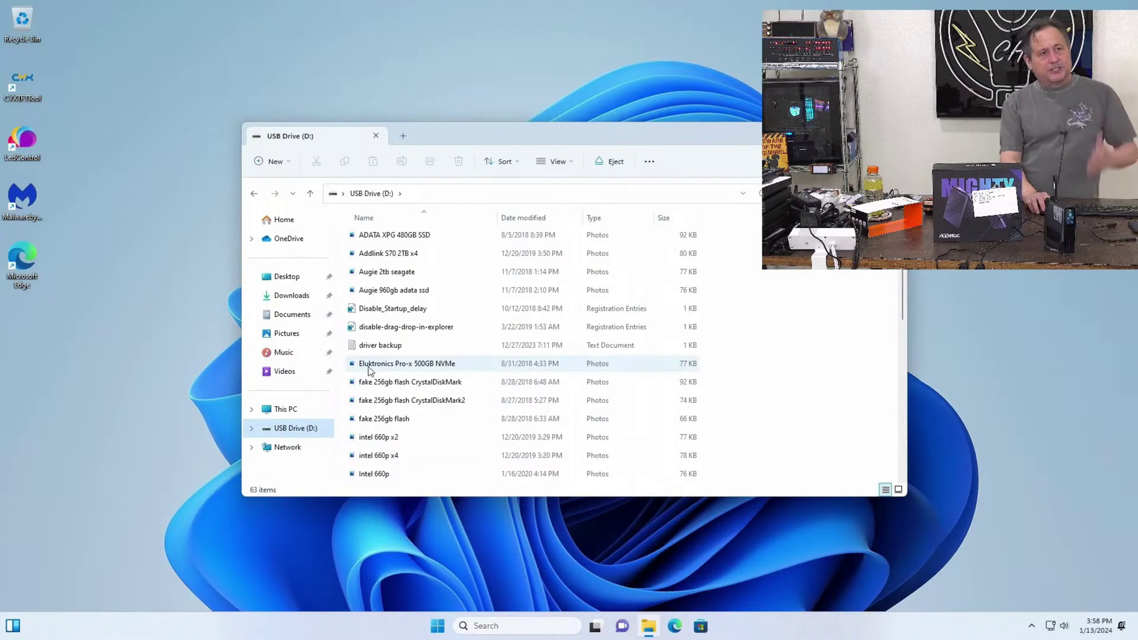
{"action": "left_click", "coordinate": [391, 348]}
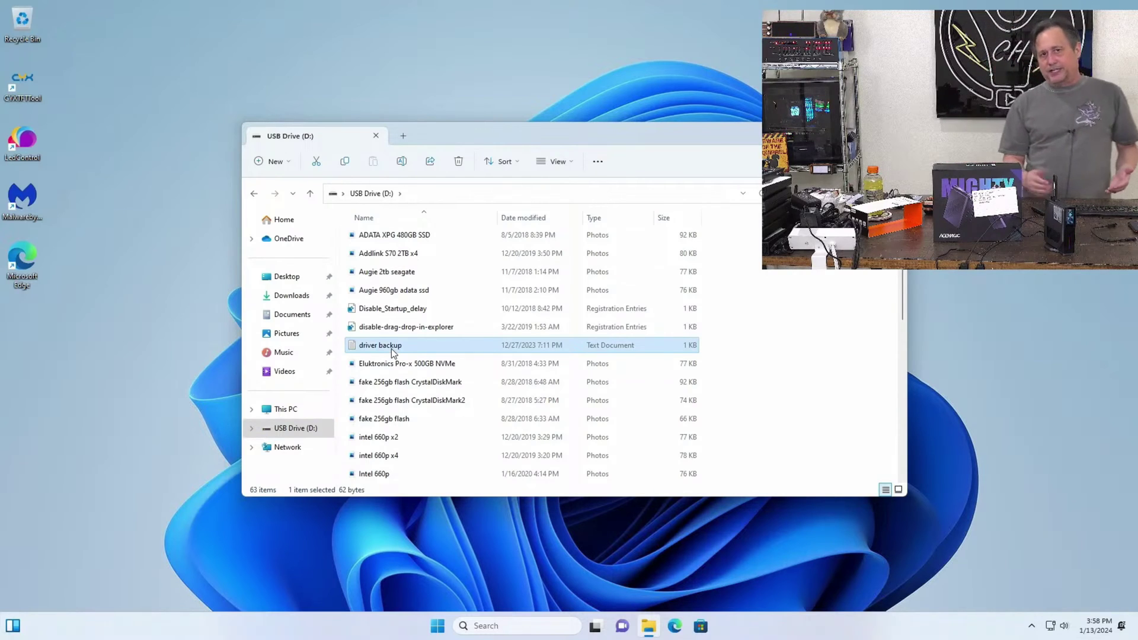
{"action": "double_click", "coordinate": [391, 348]}
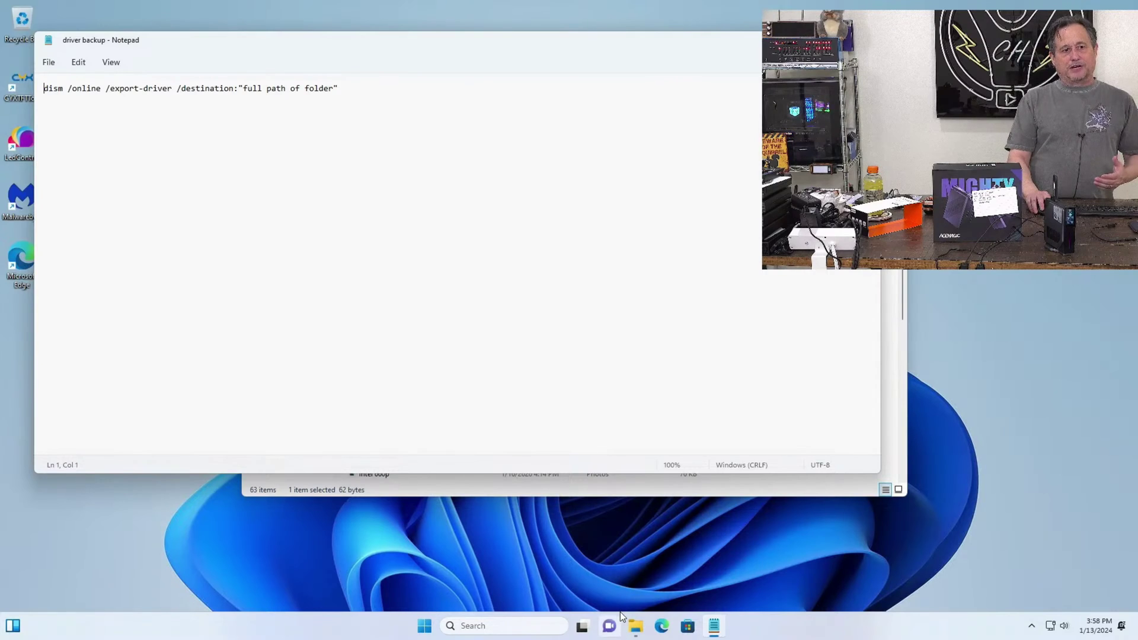
Step: Create a new folder named 'Drivers' at the root of Windows (C:) and close File Explorer
{"action": "left_click", "coordinate": [626, 625]}
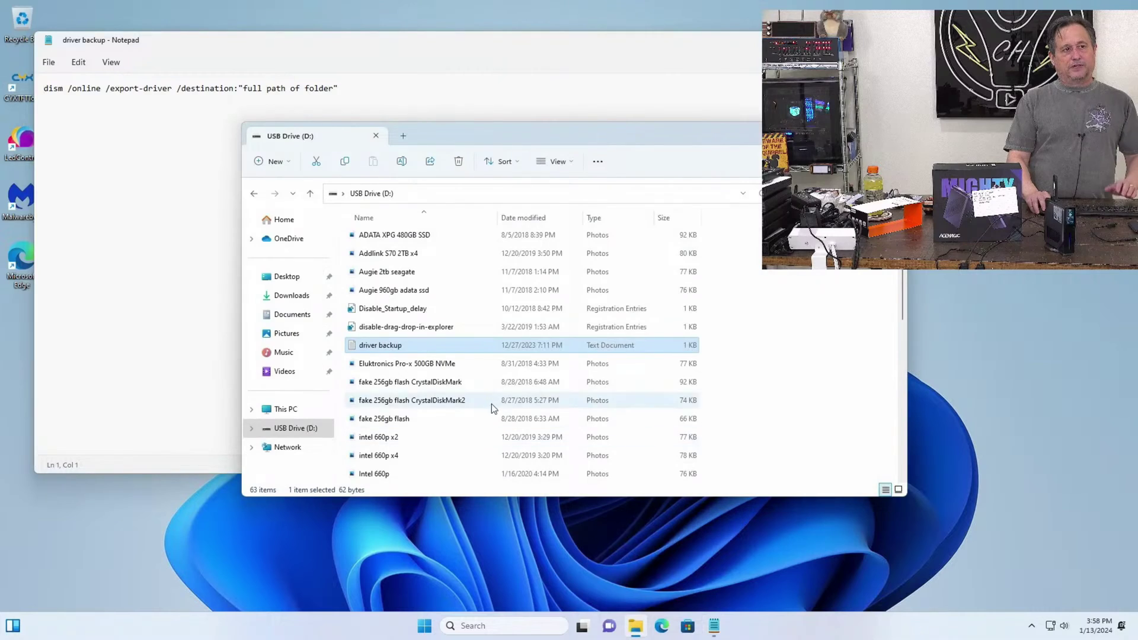
{"action": "left_click", "coordinate": [303, 414]}
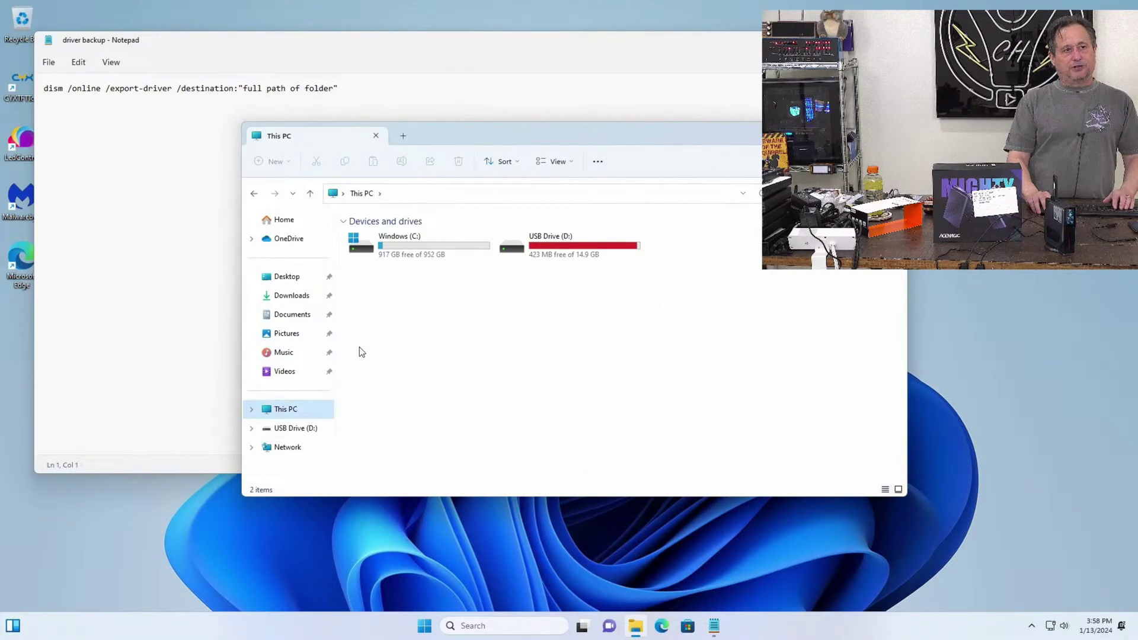
{"action": "double_click", "coordinate": [386, 259]}
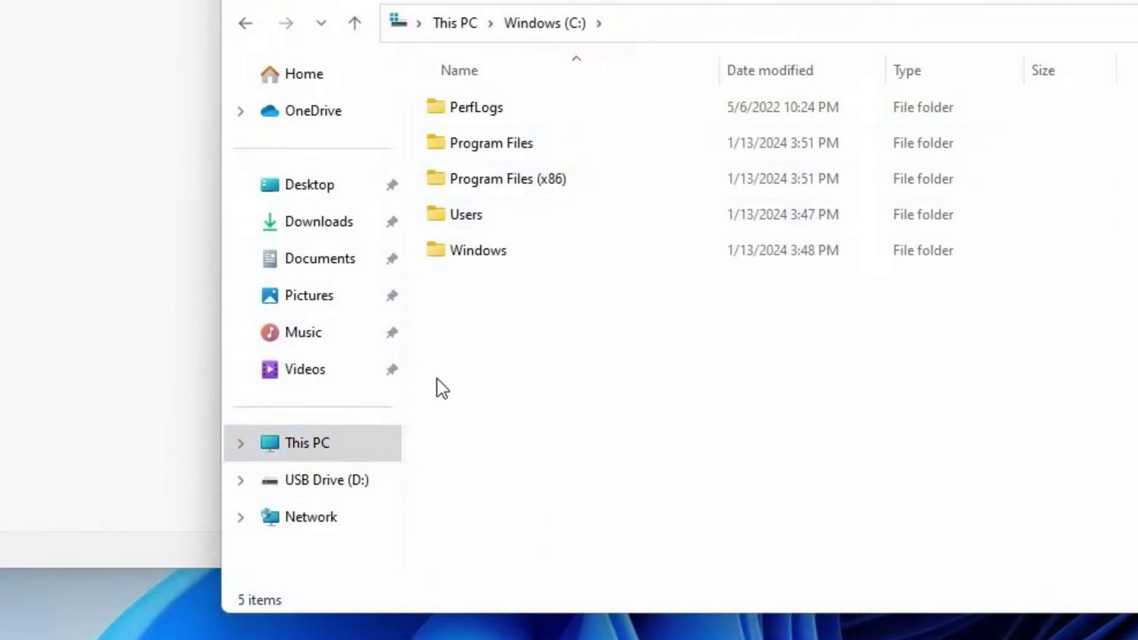
{"action": "right_click", "coordinate": [352, 380]}
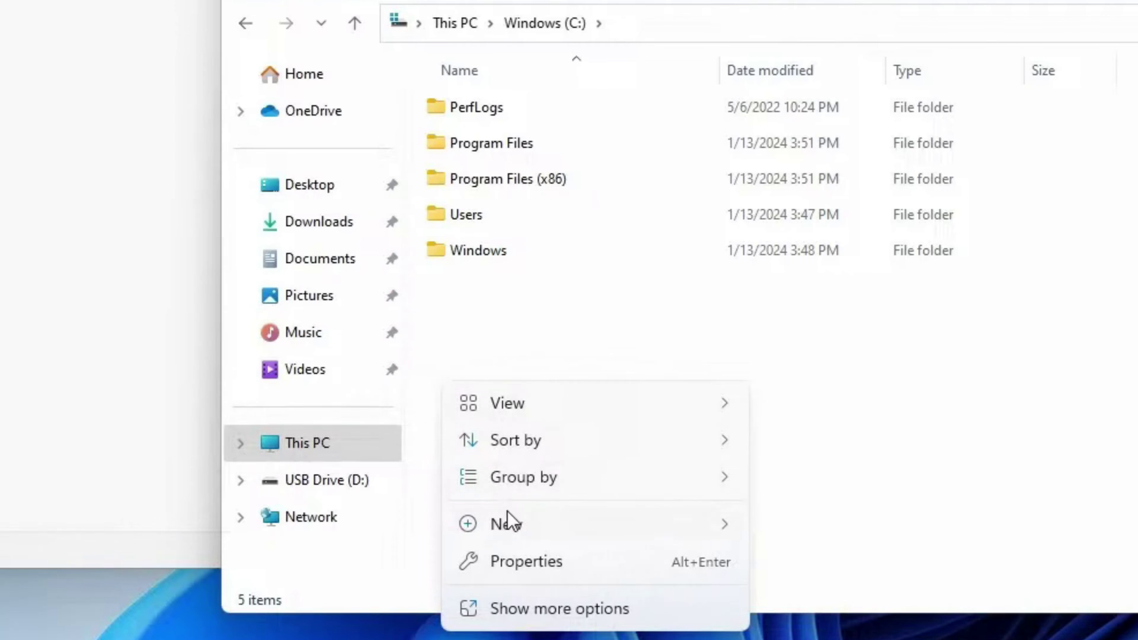
{"action": "mouse_move", "coordinate": [507, 528]}
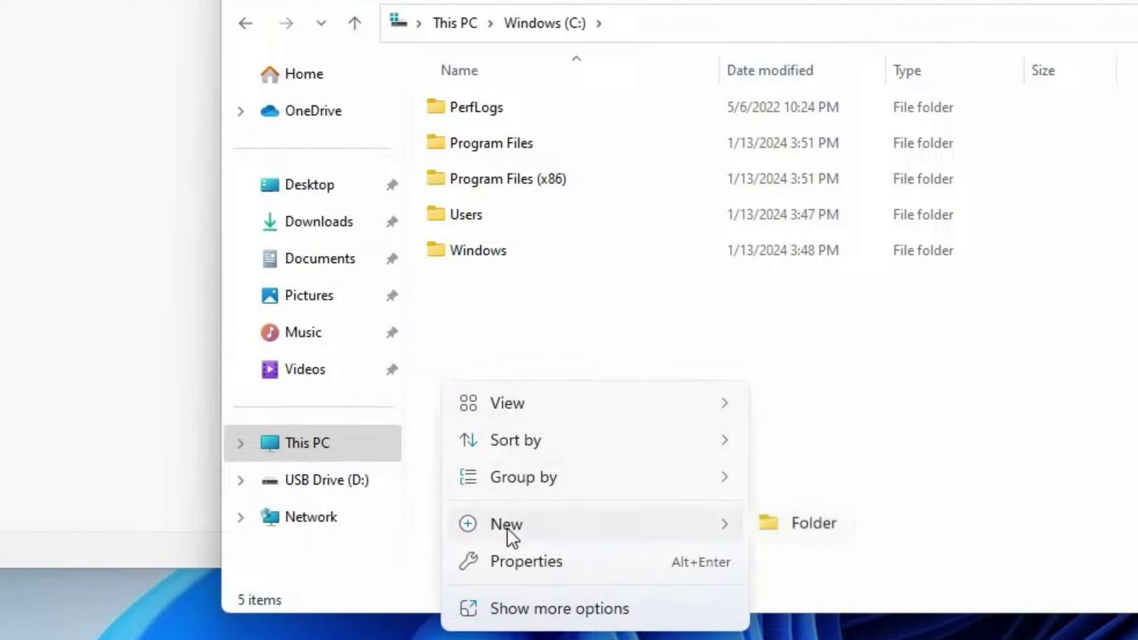
{"action": "left_click", "coordinate": [783, 519]}
{"action": "type", "text": "Drivers"}
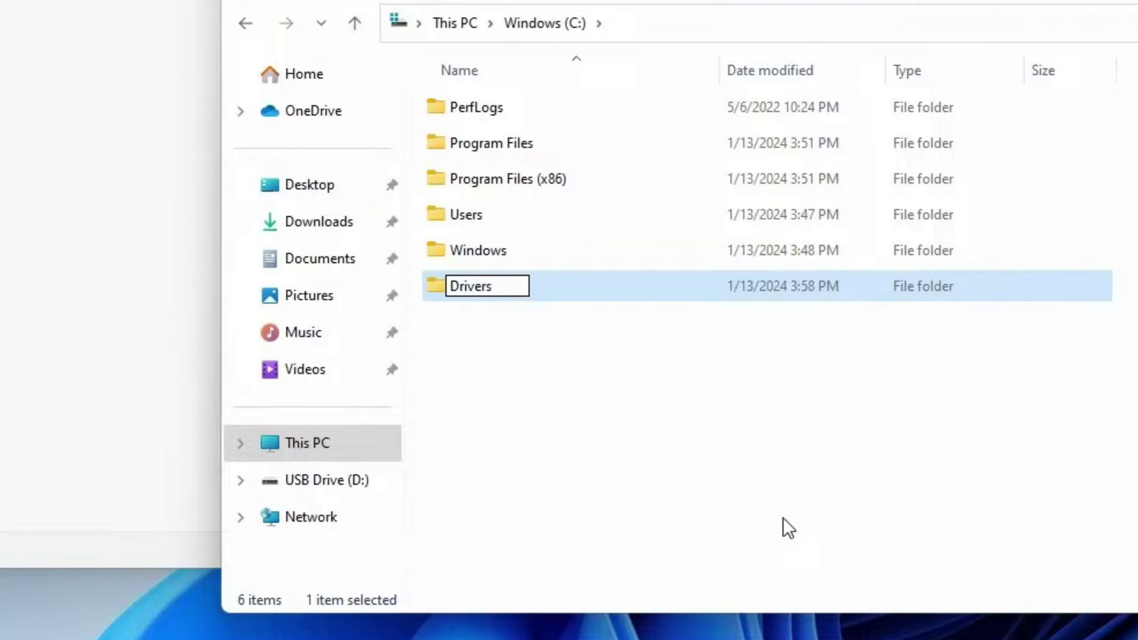
{"action": "key", "text": "Return"}
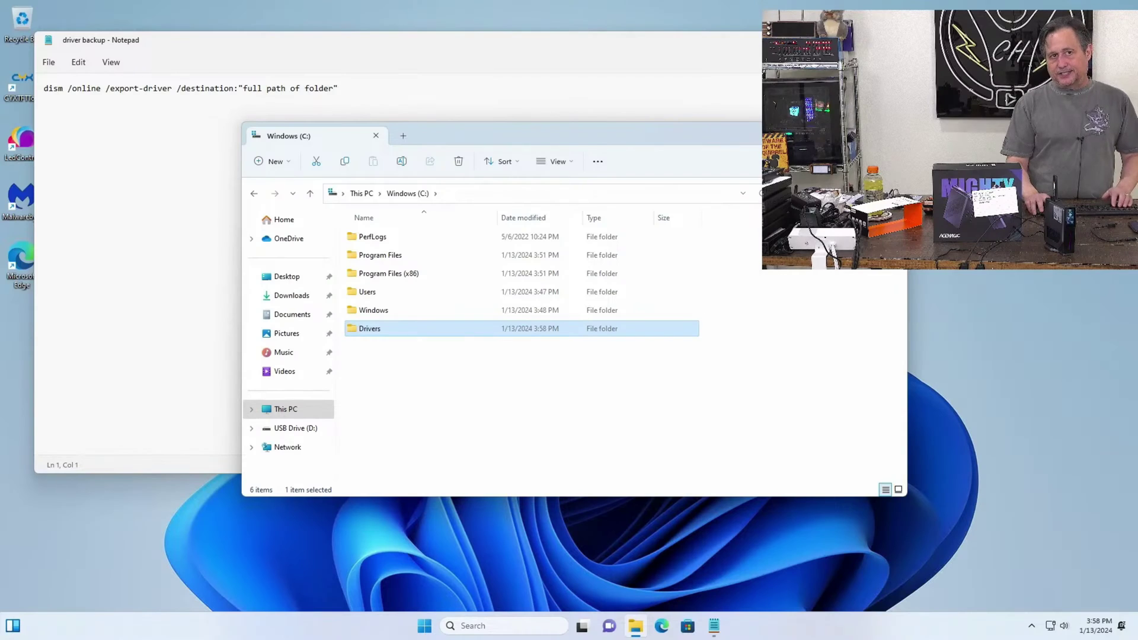
{"action": "left_click", "coordinate": [893, 136]}
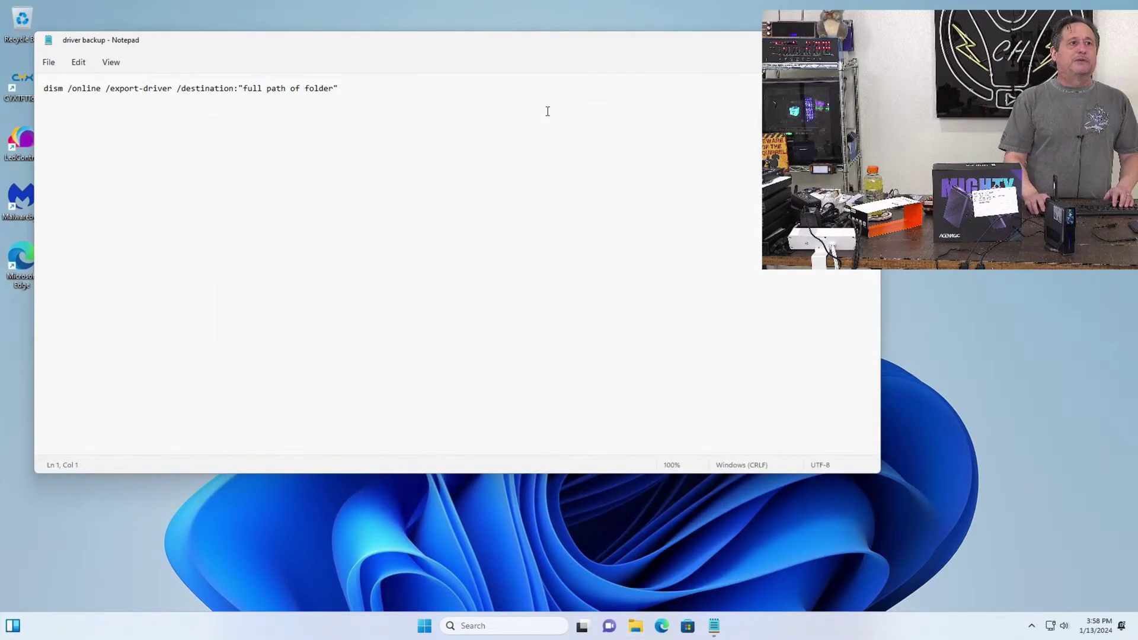
Step: Copy the dism /online /export-driver command line and search Start for cmd
{"action": "left_click_drag", "start_coordinate": [342, 88], "coordinate": [42, 88]}
{"action": "key", "text": "ctrl+c"}
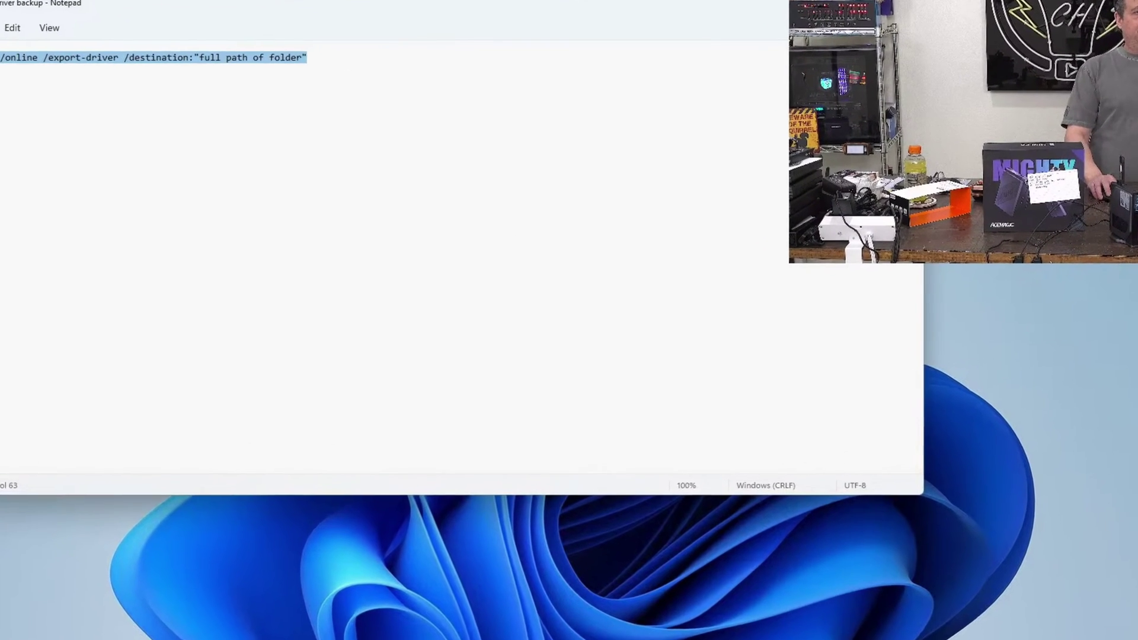
{"action": "key", "text": "super"}
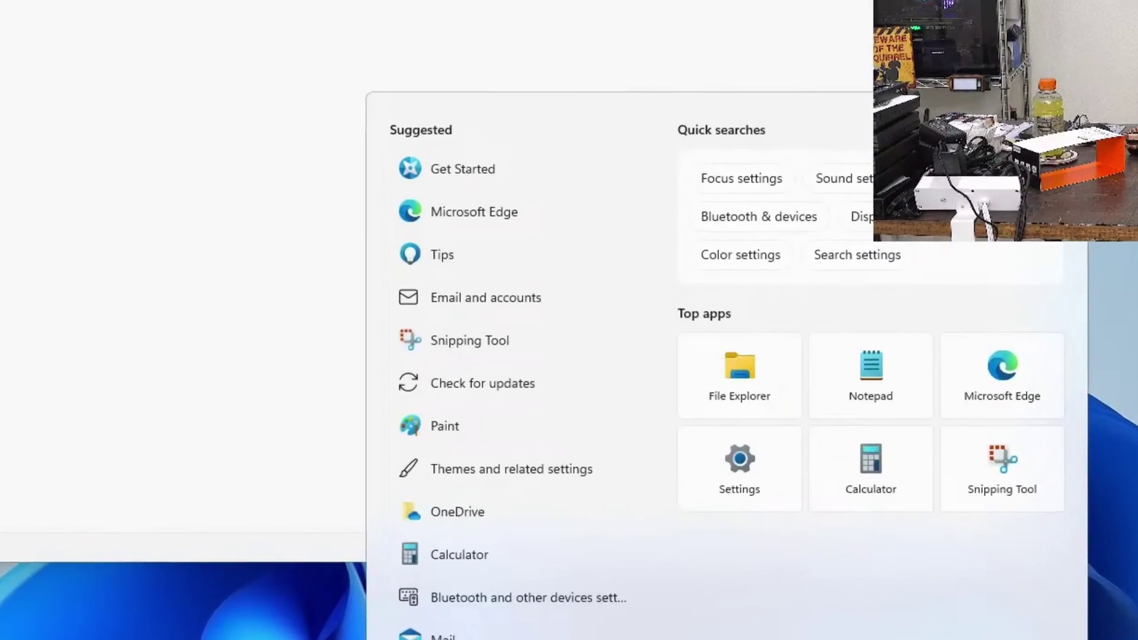
{"action": "type", "text": "cmd"}
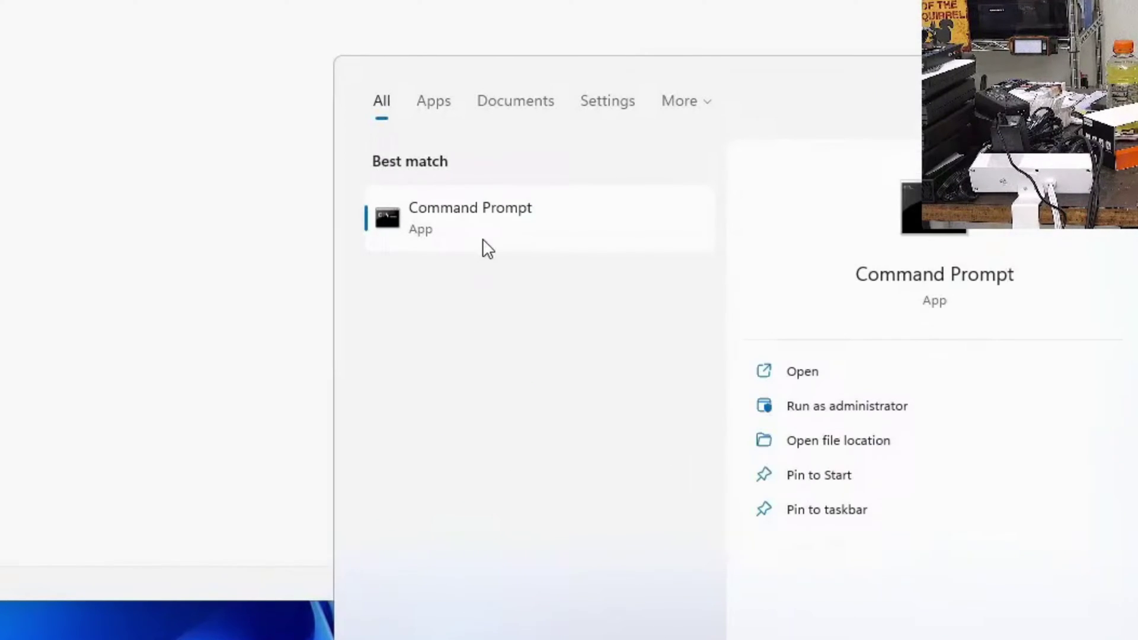
Step: Run the pasted dism export to c:\drivers as administrator, exporting all 21 driver packages, then exit
{"action": "right_click", "coordinate": [483, 239]}
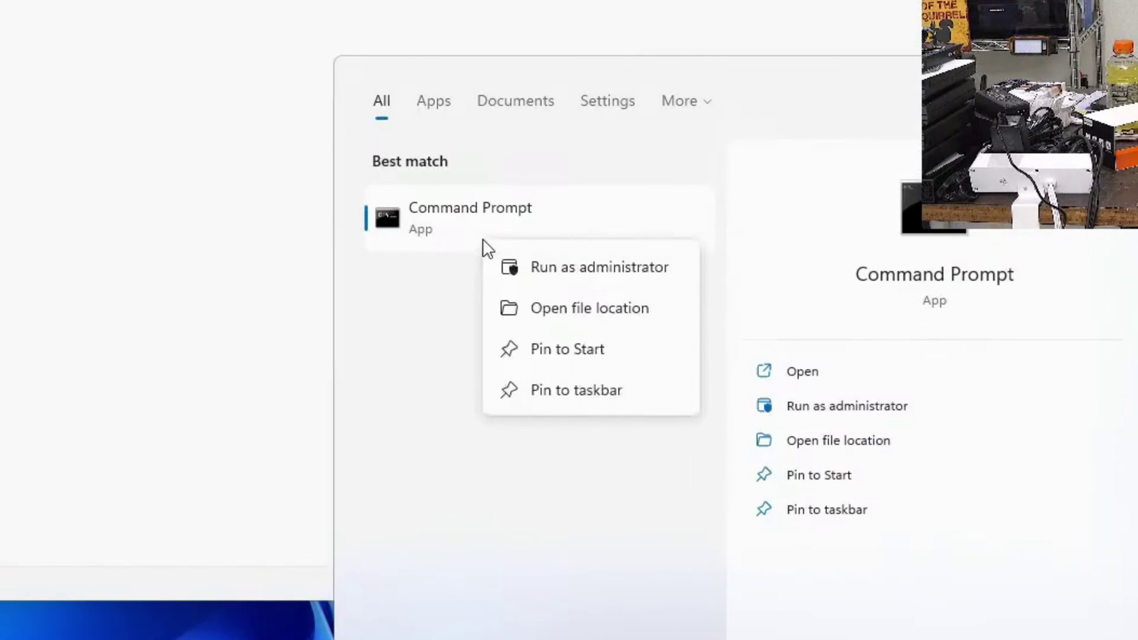
{"action": "left_click", "coordinate": [520, 260]}
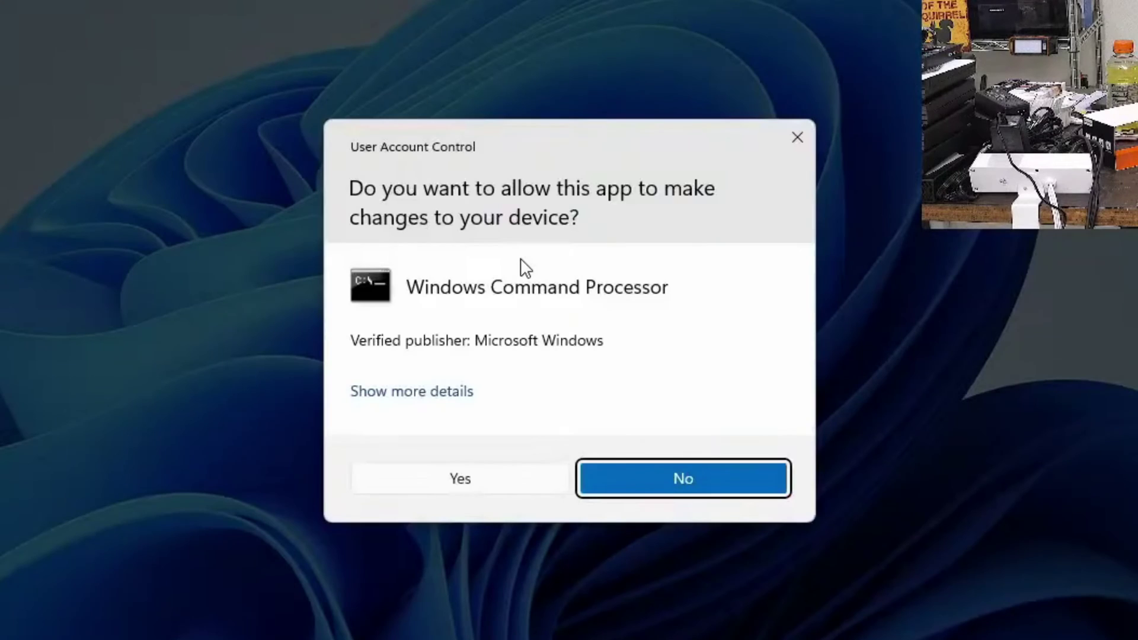
{"action": "left_click", "coordinate": [466, 481]}
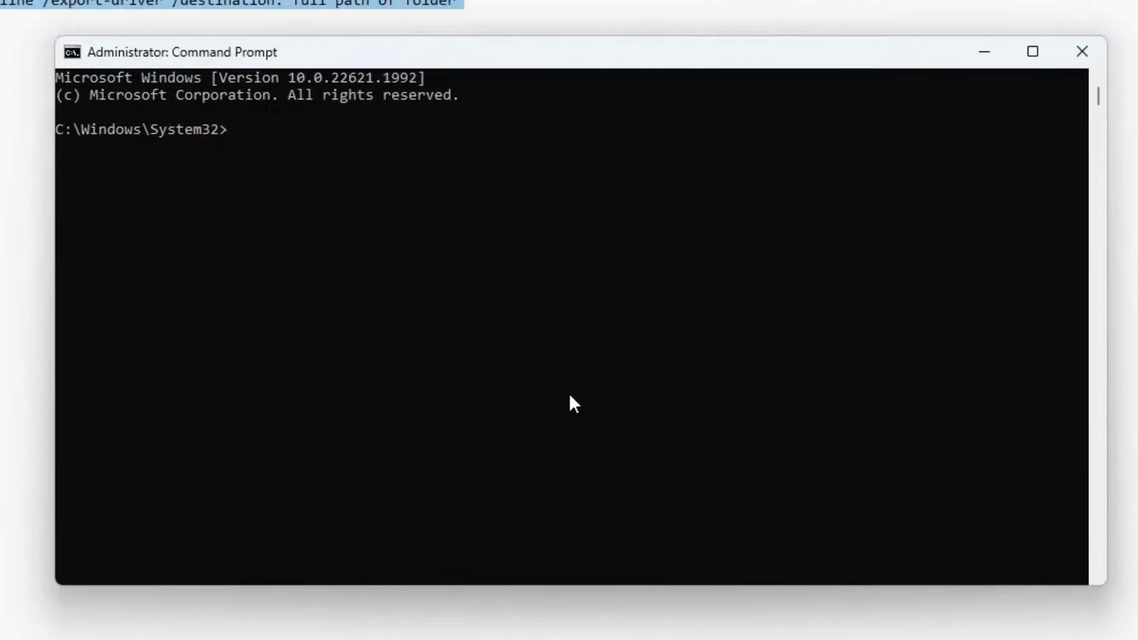
{"action": "key", "text": "ctrl+v"}
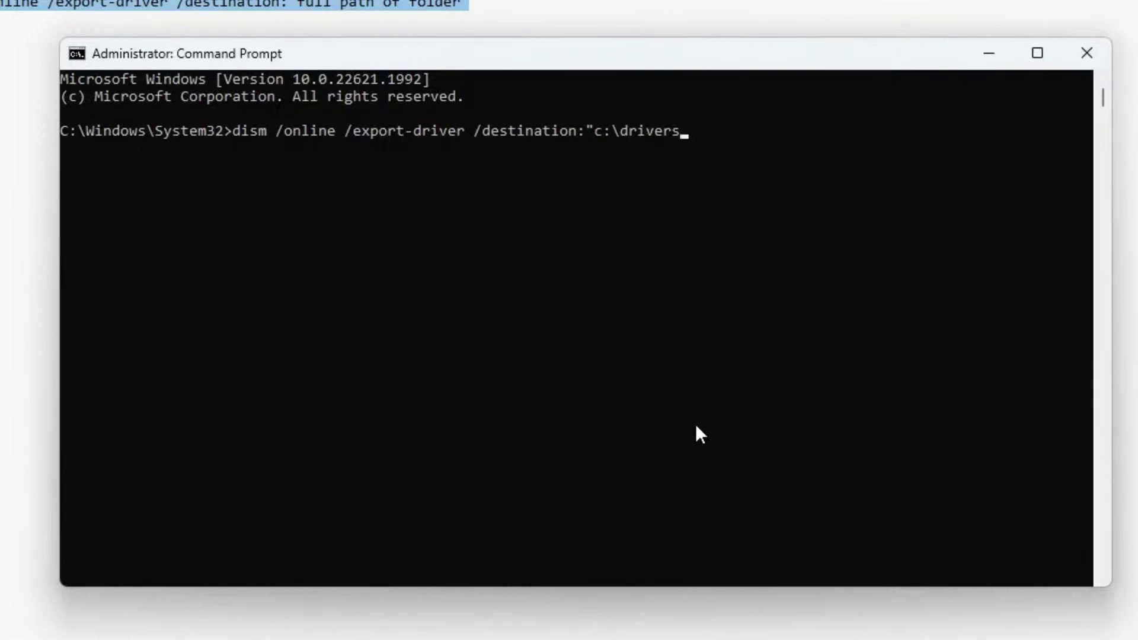
{"action": "key", "text": "Return"}
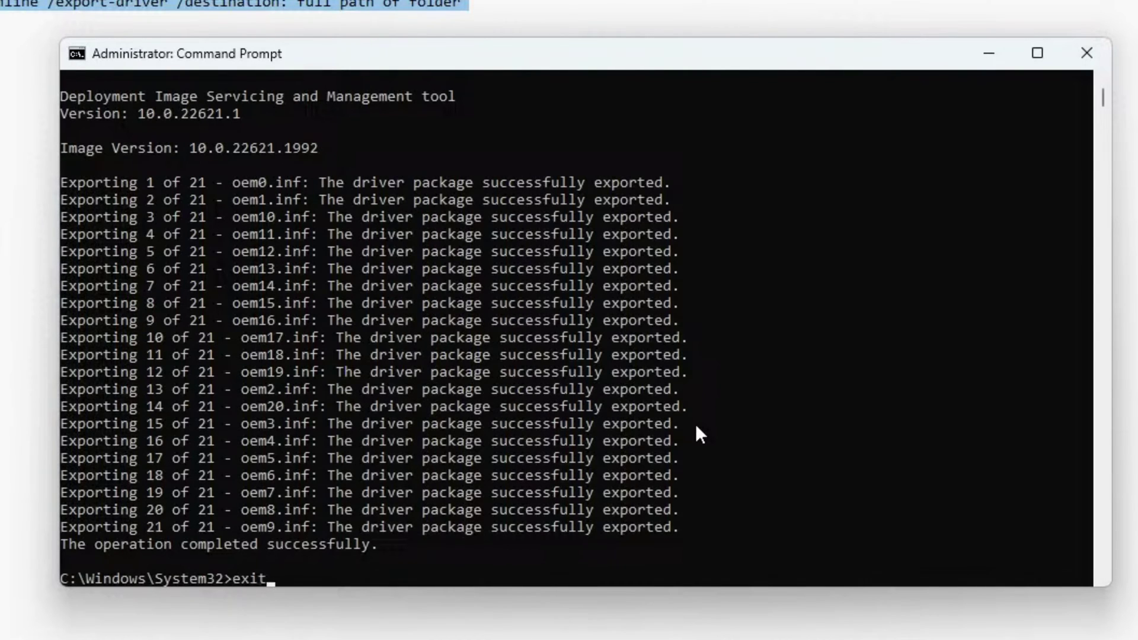
{"action": "key", "text": "Return"}
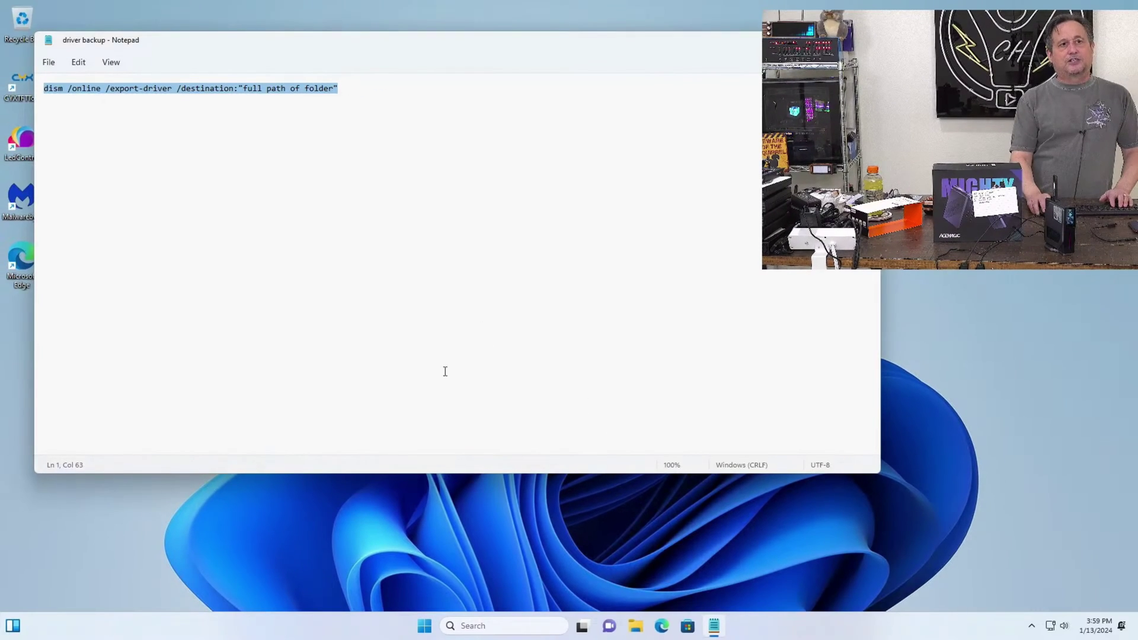
Step: Close Notepad and open the Windows (C:) drive in File Explorer
{"action": "key", "text": "alt+F4"}
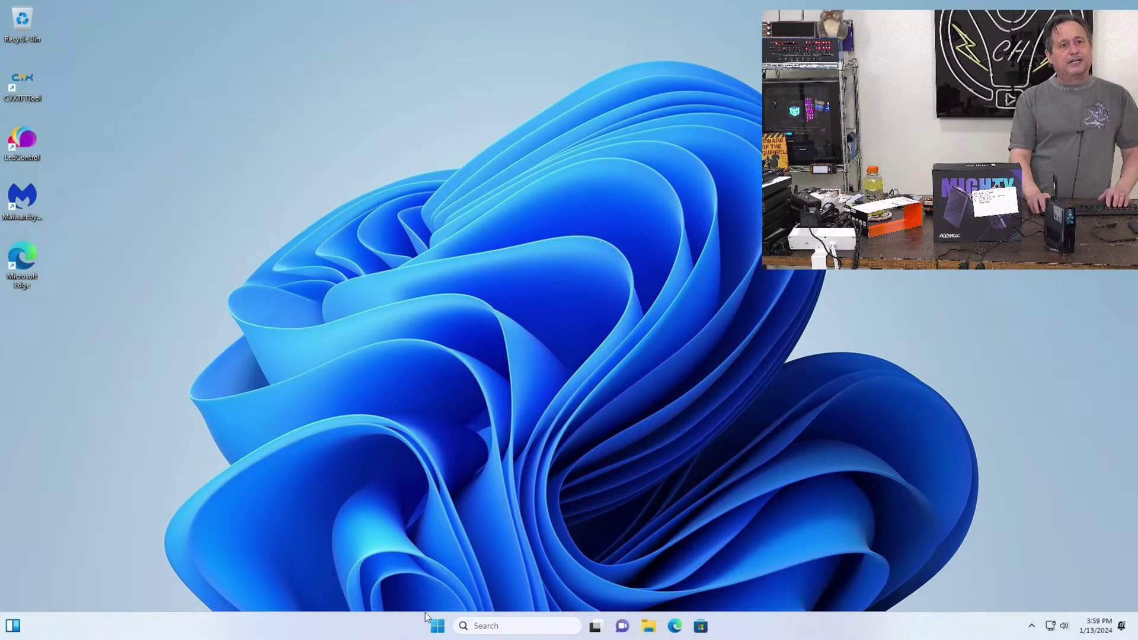
{"action": "left_click", "coordinate": [644, 630]}
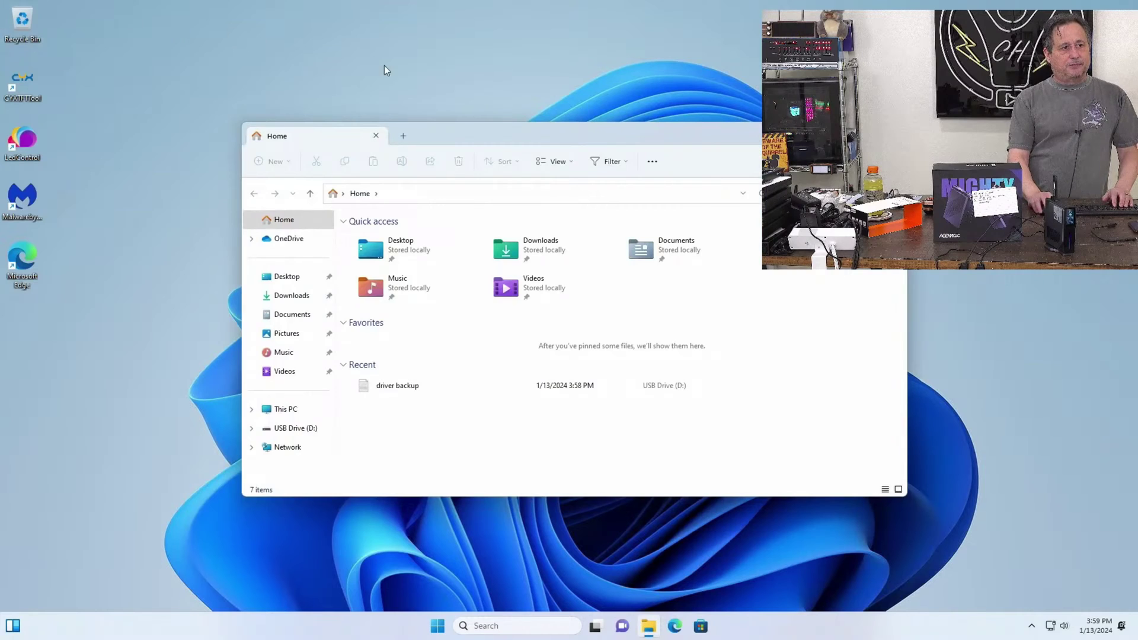
{"action": "left_click", "coordinate": [278, 411]}
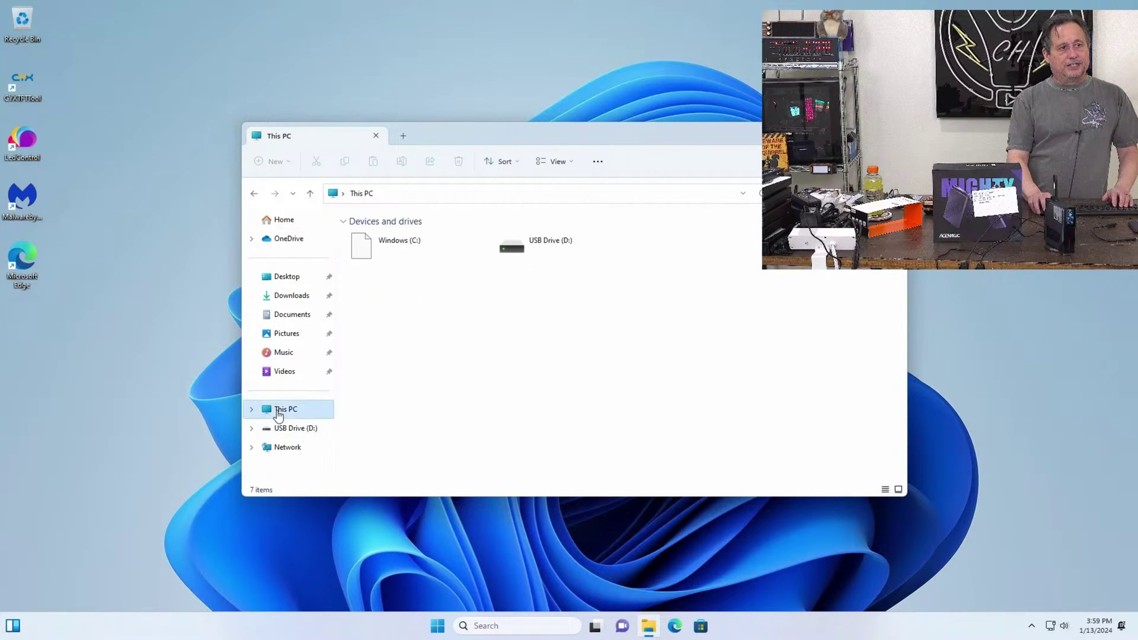
{"action": "left_click", "coordinate": [391, 224]}
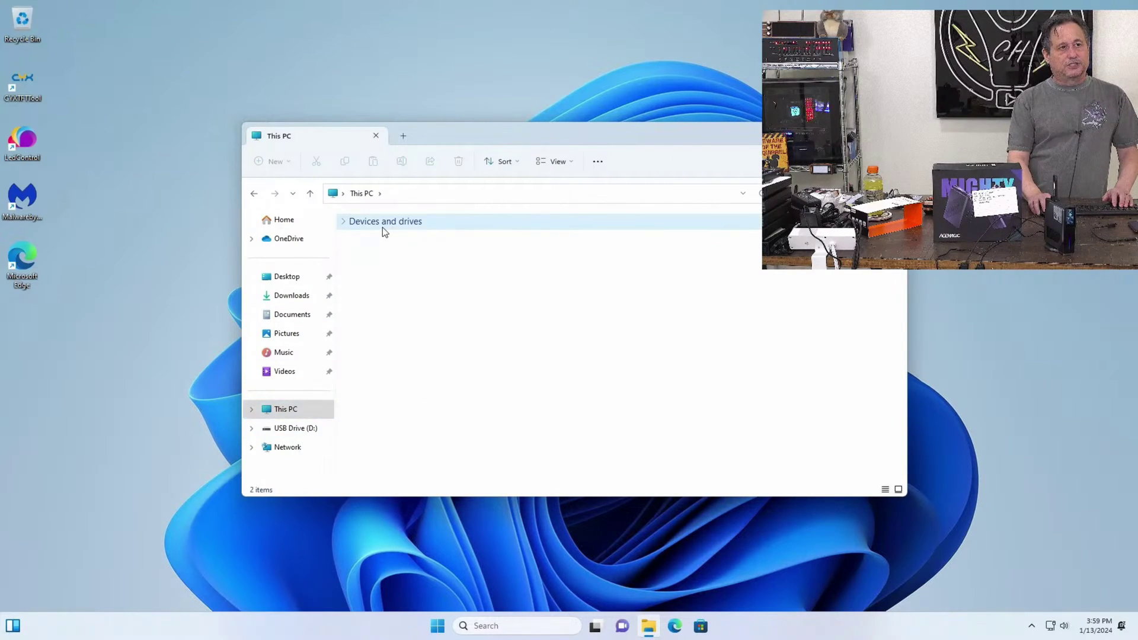
{"action": "left_click", "coordinate": [382, 226]}
{"action": "left_click", "coordinate": [343, 223]}
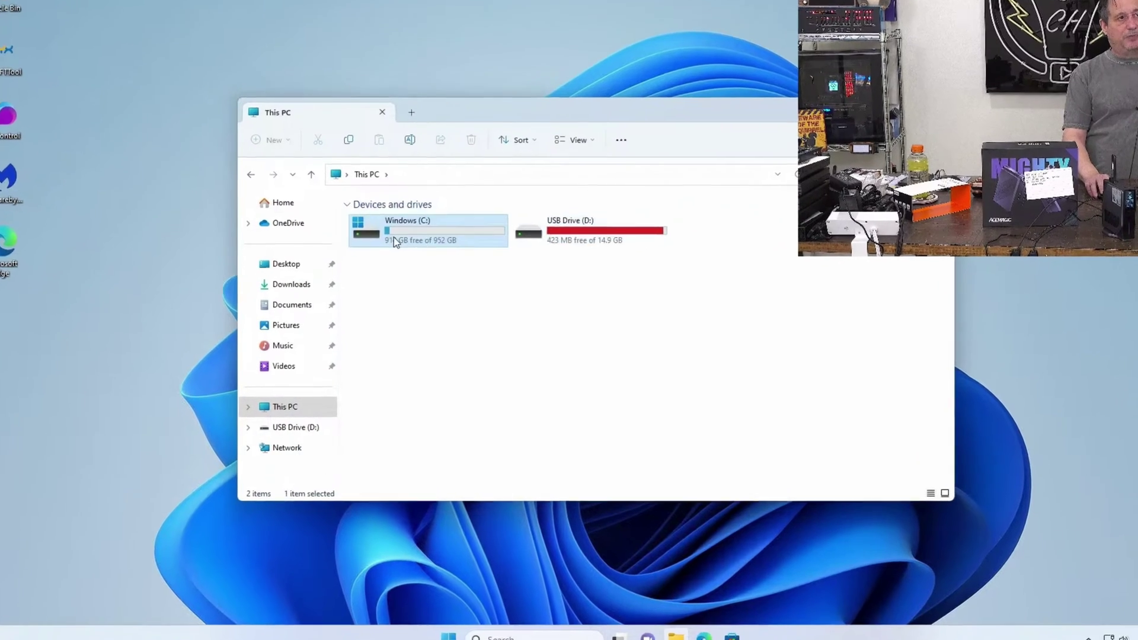
{"action": "double_click", "coordinate": [384, 248]}
Step: Check the Drivers folder's properties: 3.28 GB in 423 files
{"action": "right_click", "coordinate": [370, 238]}
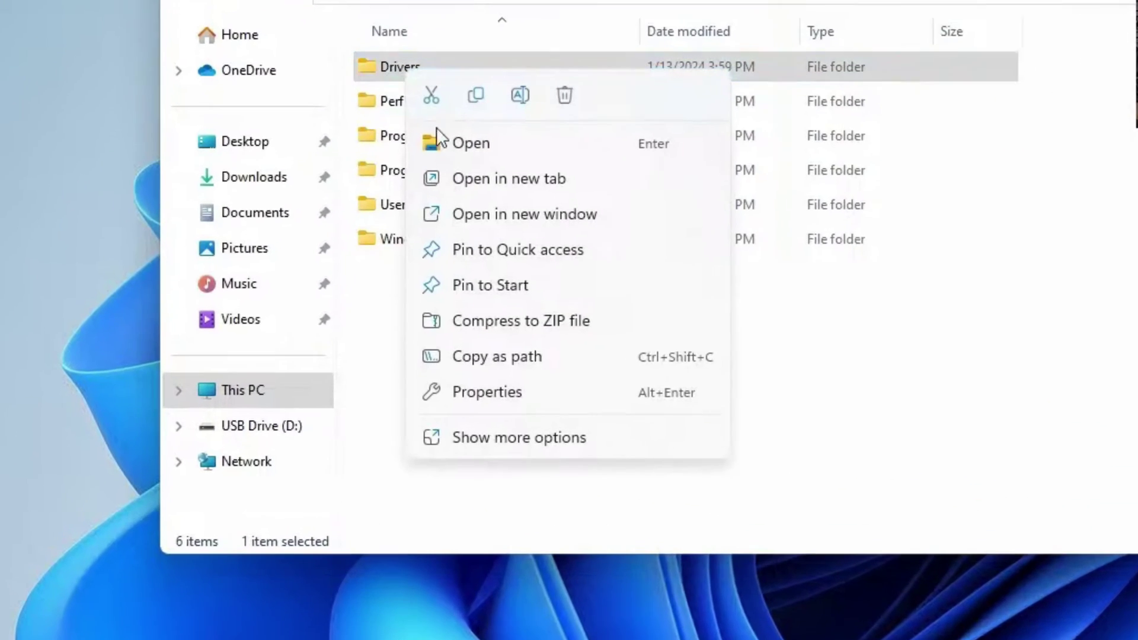
{"action": "left_click", "coordinate": [486, 407]}
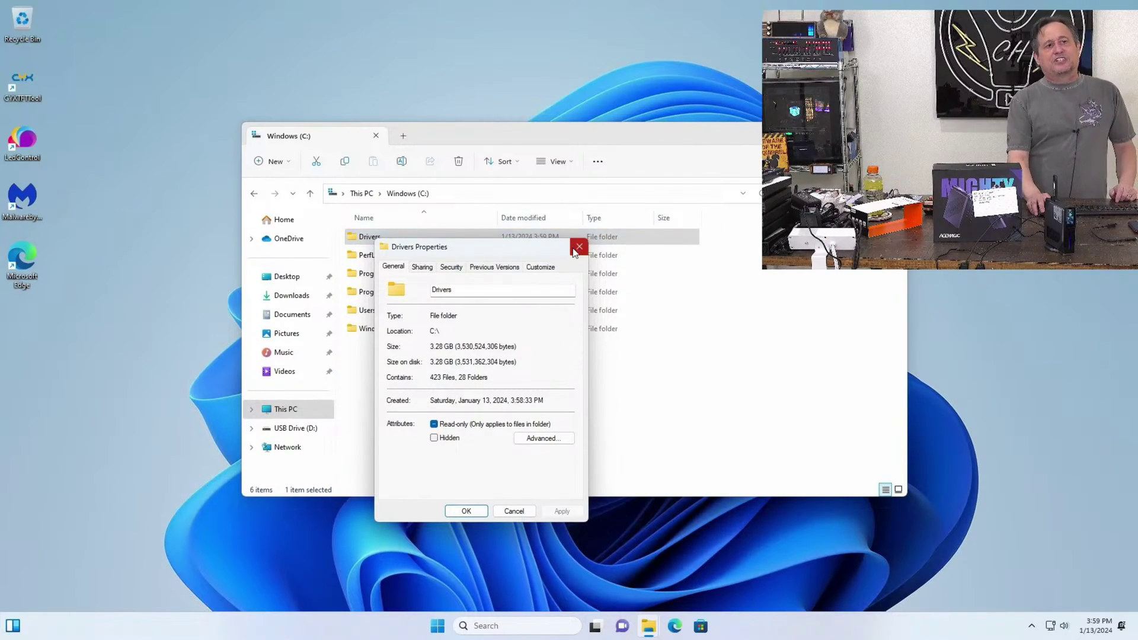
{"action": "left_click", "coordinate": [805, 76]}
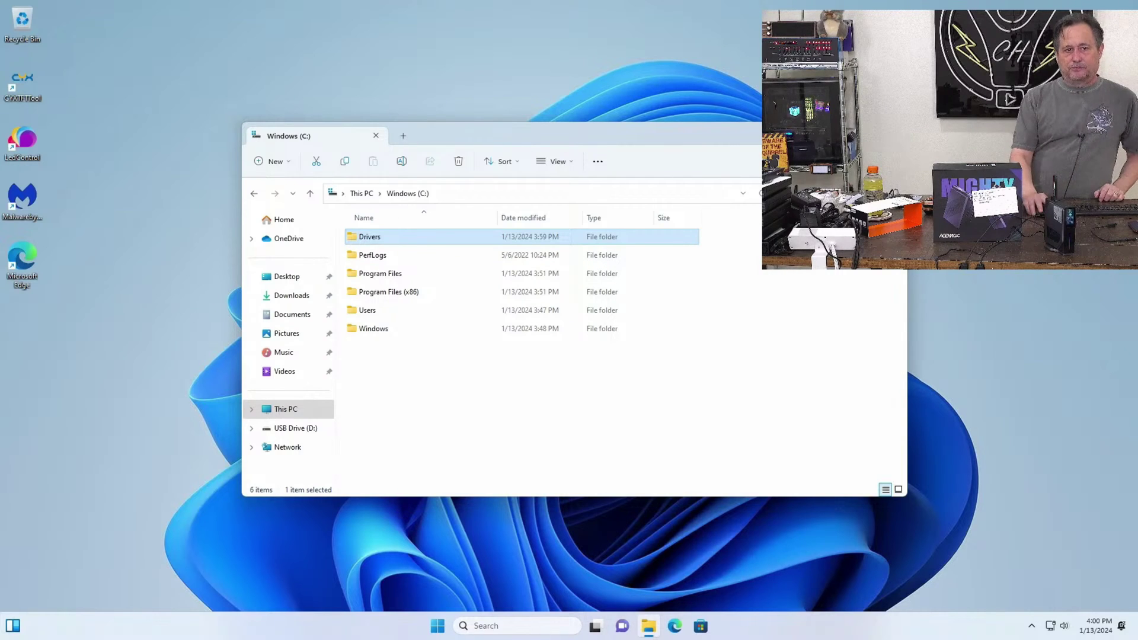
Step: Try to safely eject the USB drive from the system tray's hidden icons
{"action": "left_click", "coordinate": [1033, 629]}
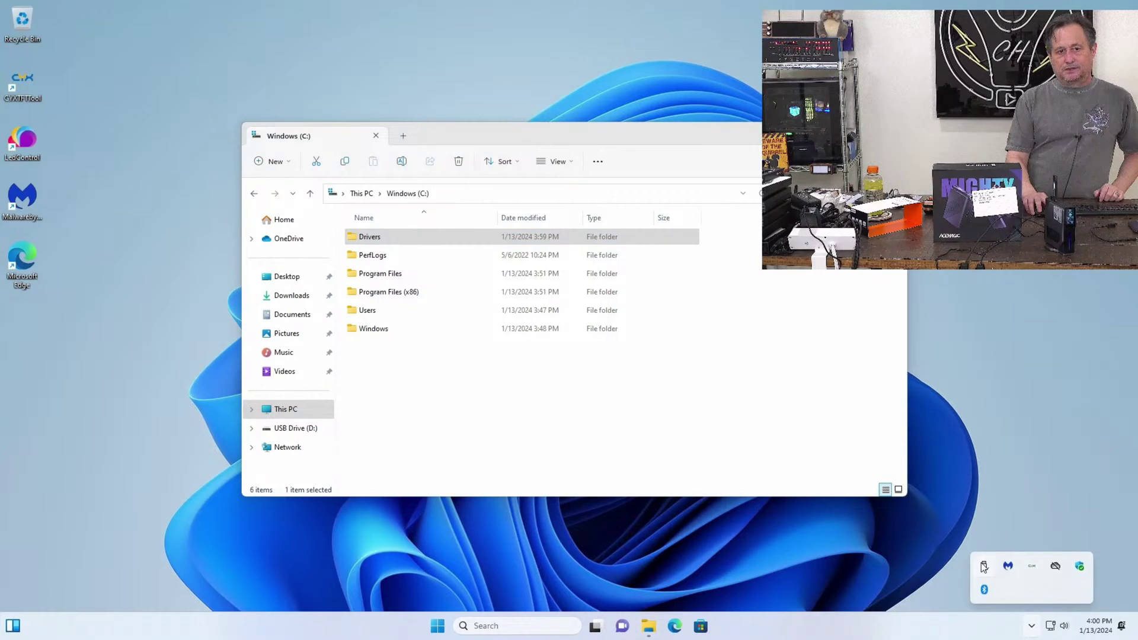
{"action": "left_click", "coordinate": [983, 568]}
{"action": "left_click", "coordinate": [1017, 590]}
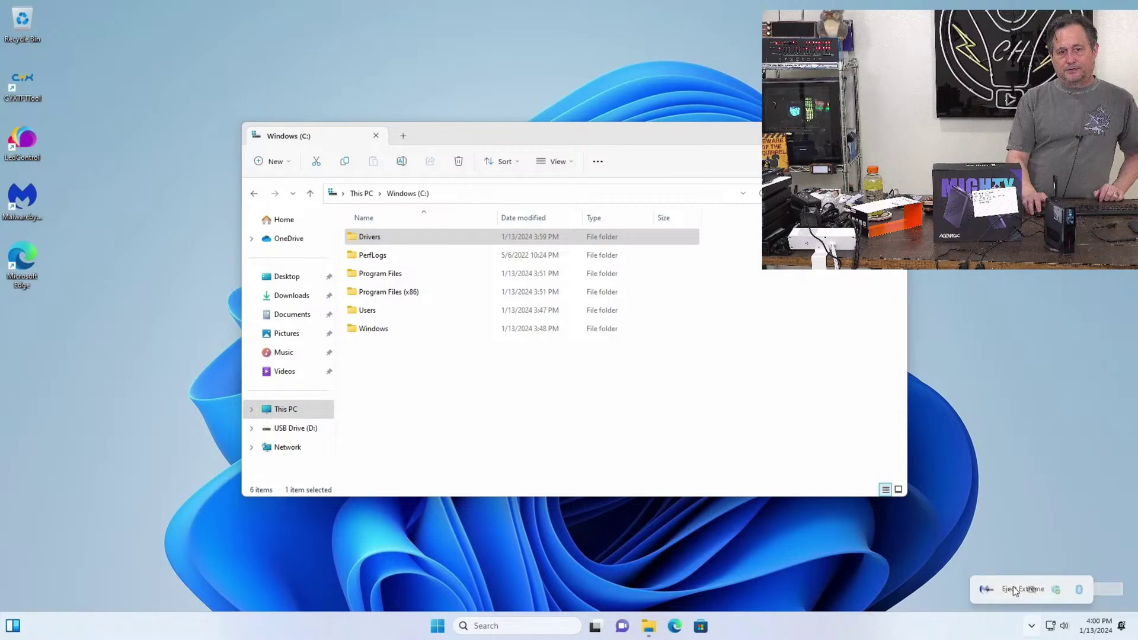
{"action": "left_click", "coordinate": [1008, 509]}
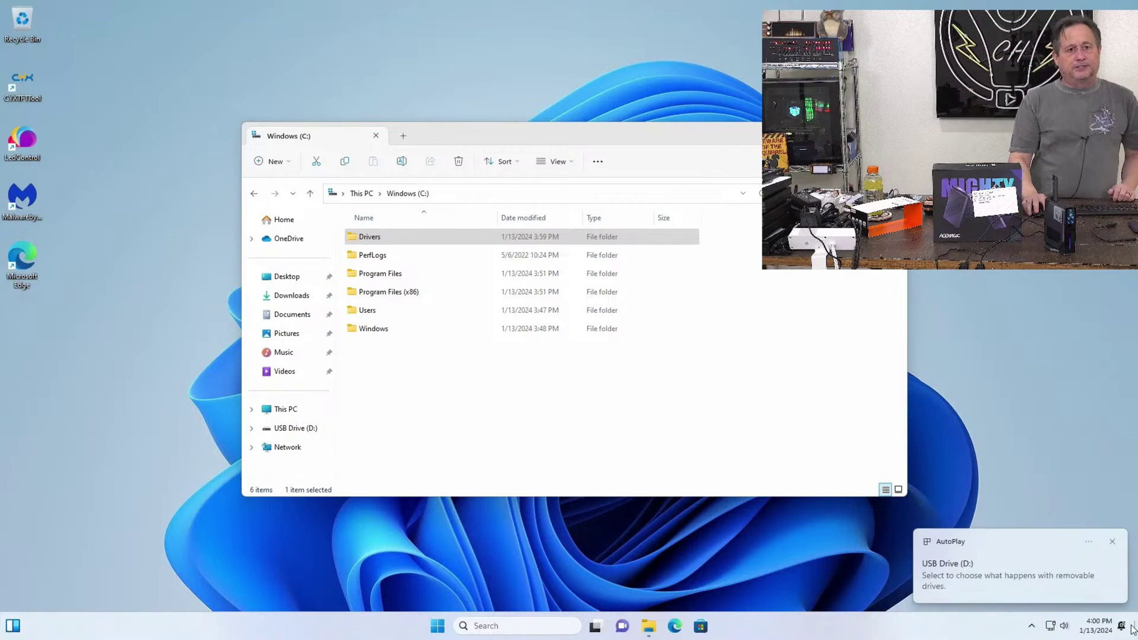
Step: Copy the Drivers folder from C: onto USB Drive (D:), then show the desktop
{"action": "right_click", "coordinate": [385, 240]}
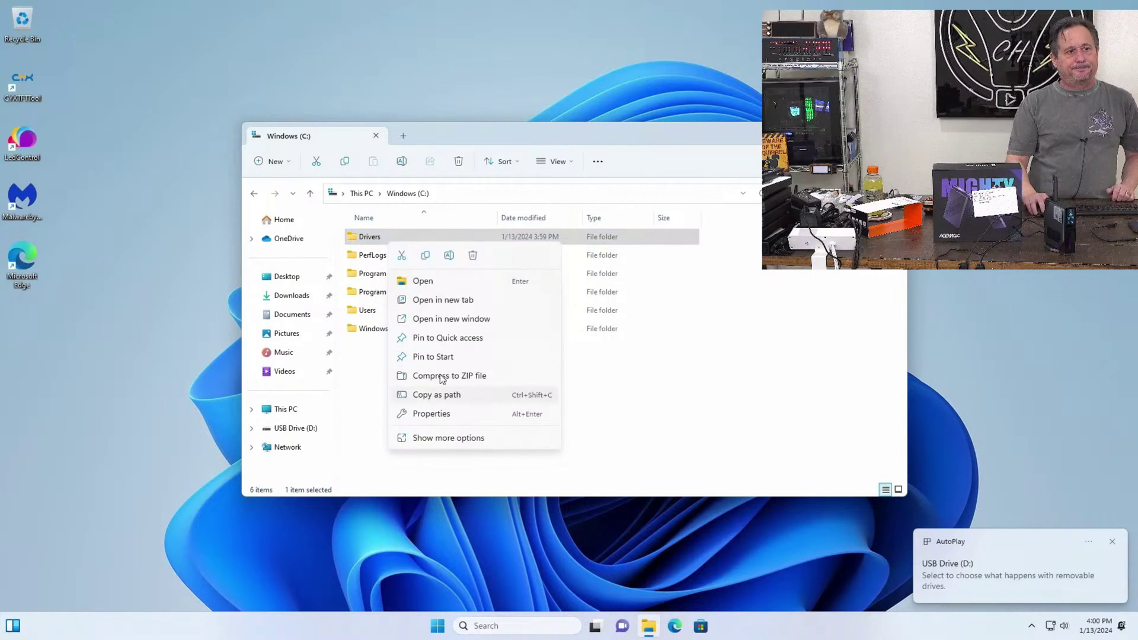
{"action": "left_click", "coordinate": [426, 256]}
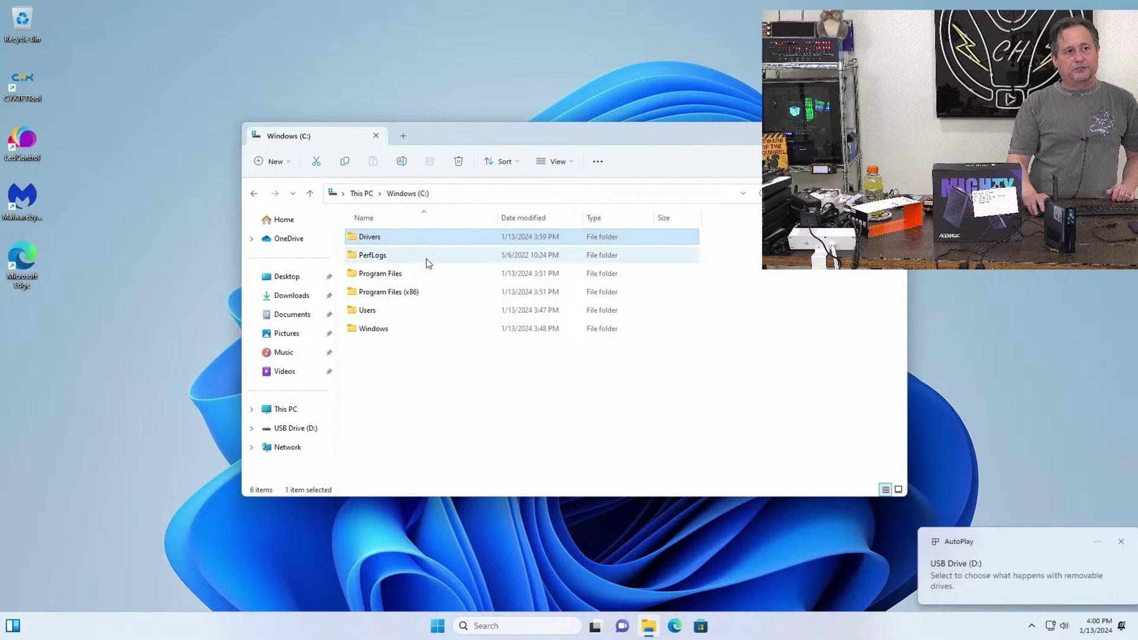
{"action": "left_click", "coordinate": [307, 408]}
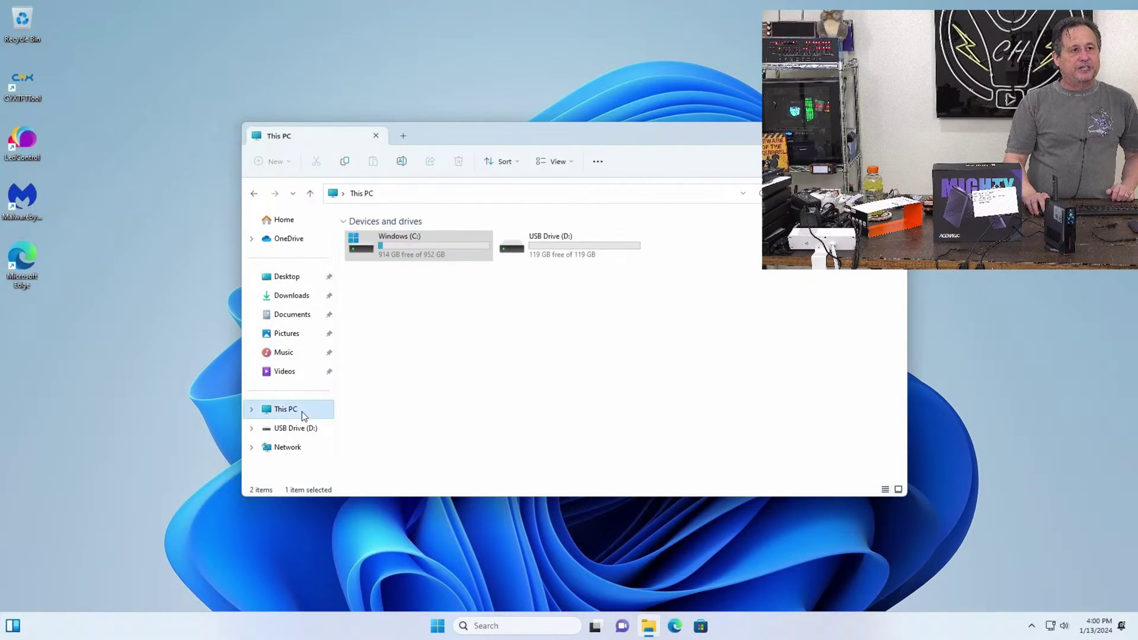
{"action": "double_click", "coordinate": [567, 240]}
{"action": "right_click", "coordinate": [365, 242]}
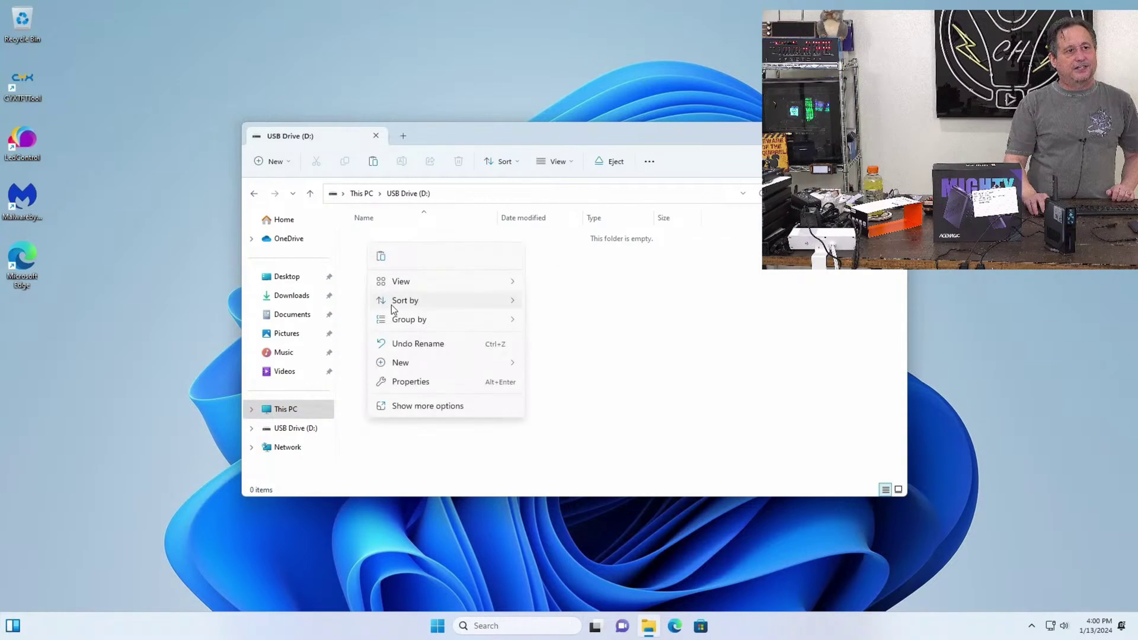
{"action": "key", "text": "Escape"}
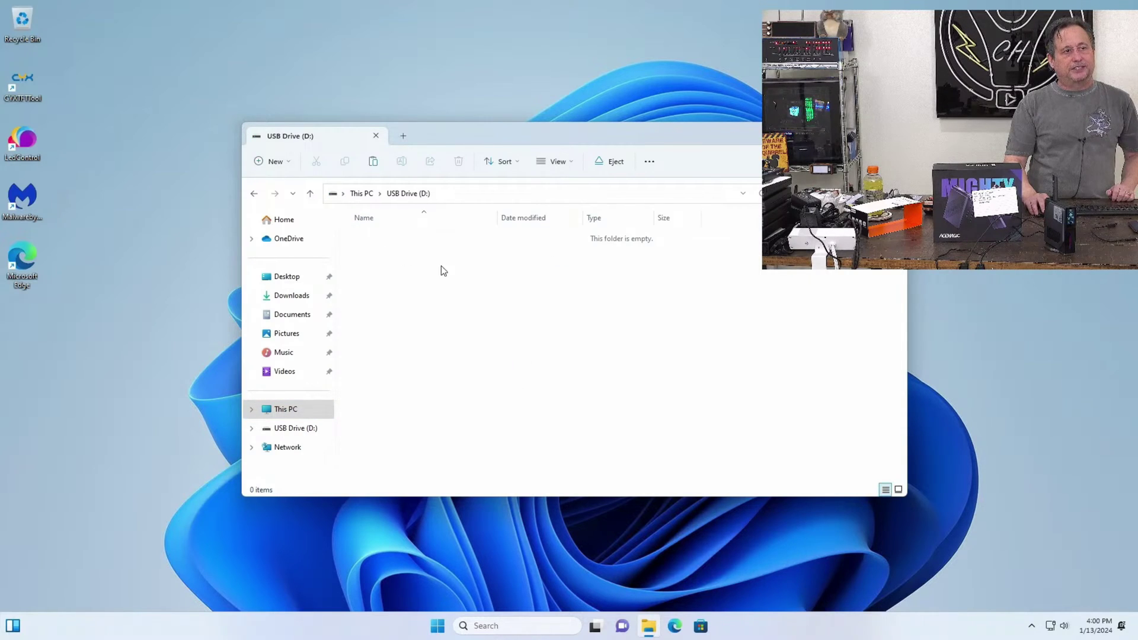
{"action": "key", "text": "ctrl+v"}
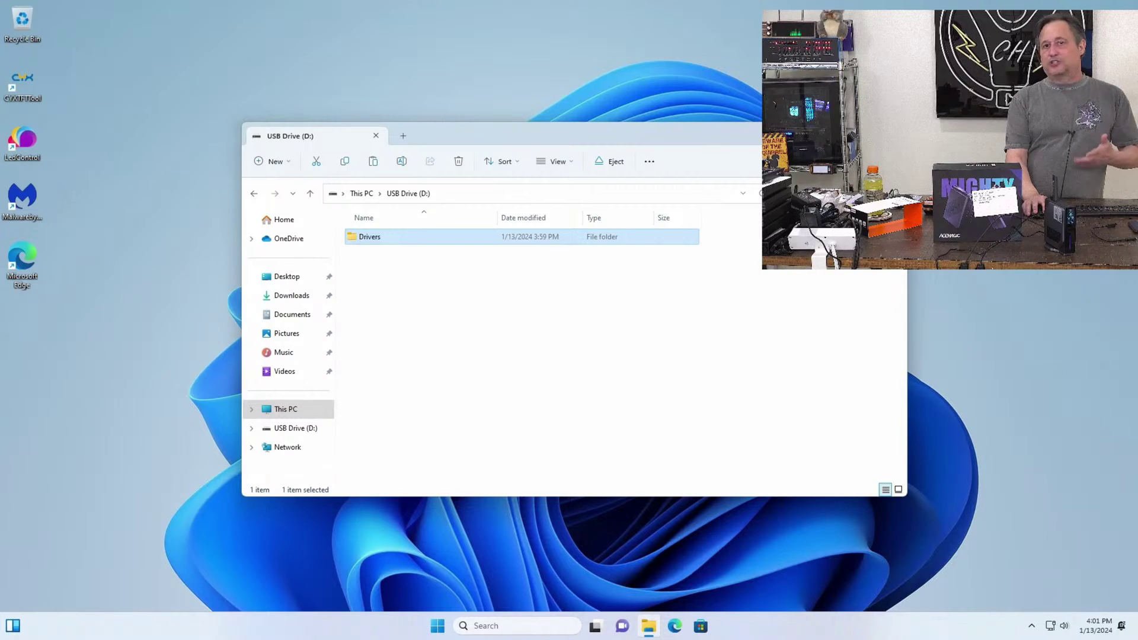
{"action": "key", "text": "super+d"}
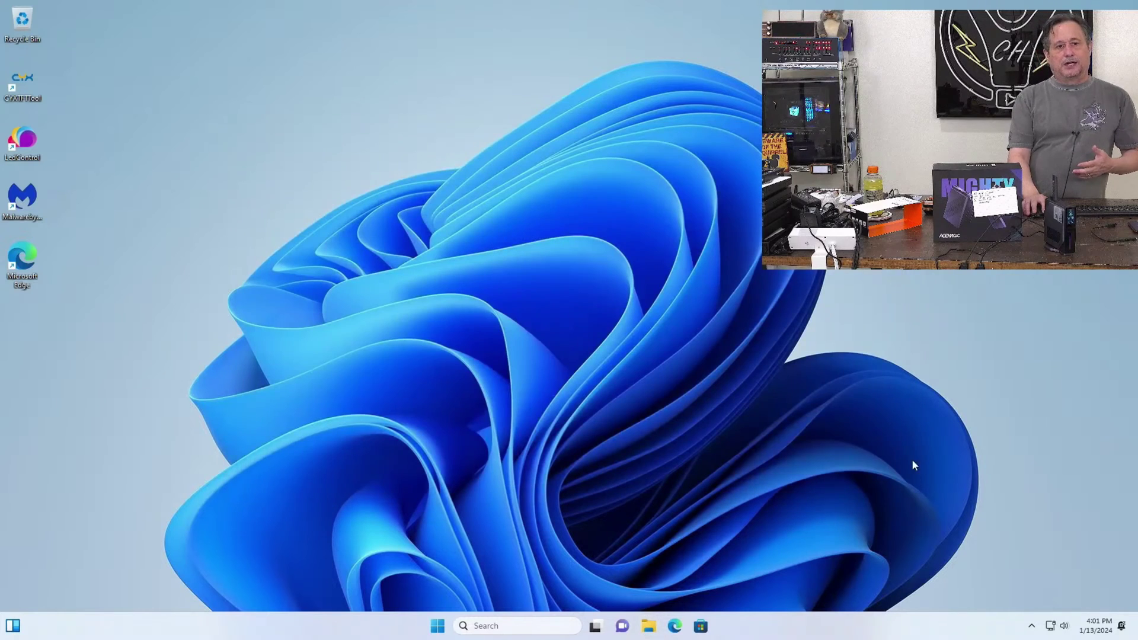
Step: Eject the USB Extreme Pro drive from the tray and dismiss the UEFI_NTFS (E:) AutoPlay notice
{"action": "left_click", "coordinate": [1032, 626]}
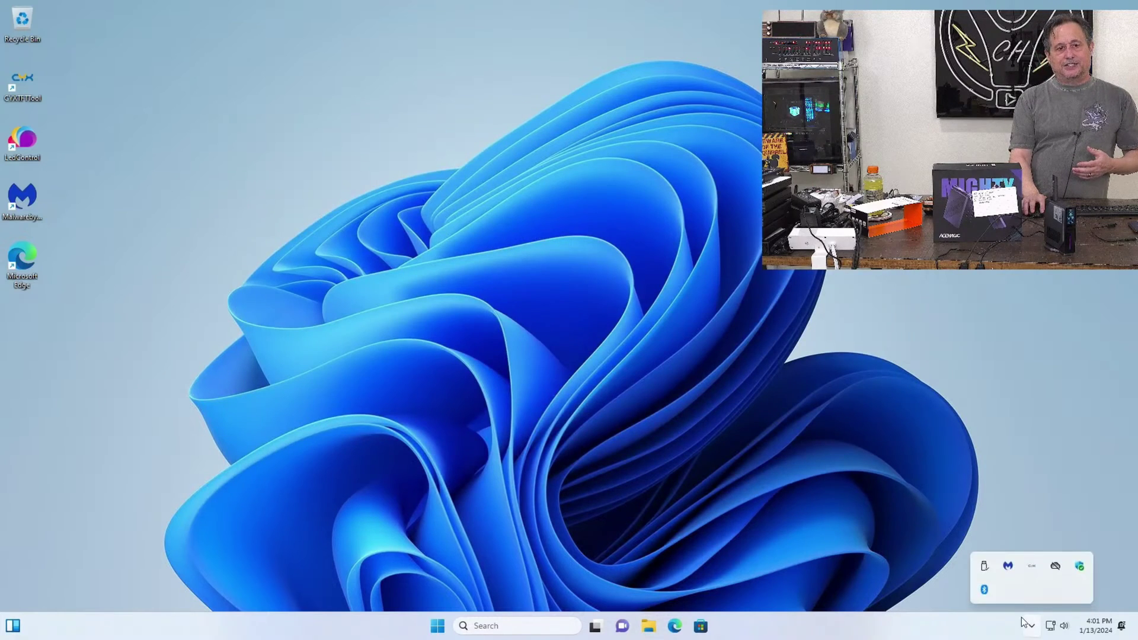
{"action": "left_click", "coordinate": [985, 565]}
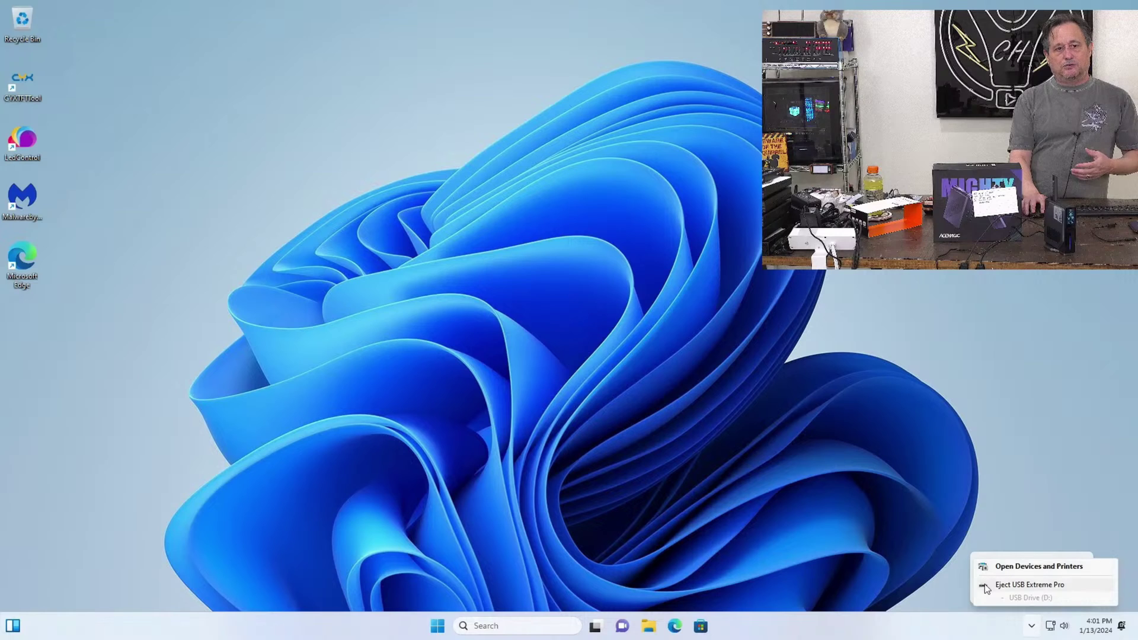
{"action": "left_click", "coordinate": [1030, 586]}
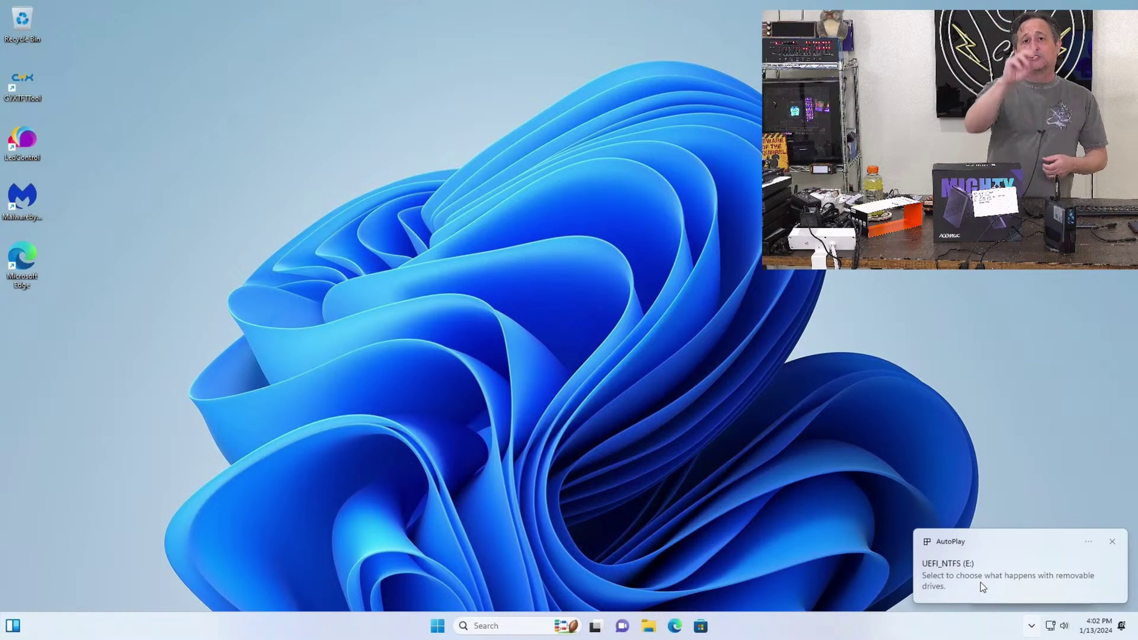
{"action": "left_click", "coordinate": [980, 582]}
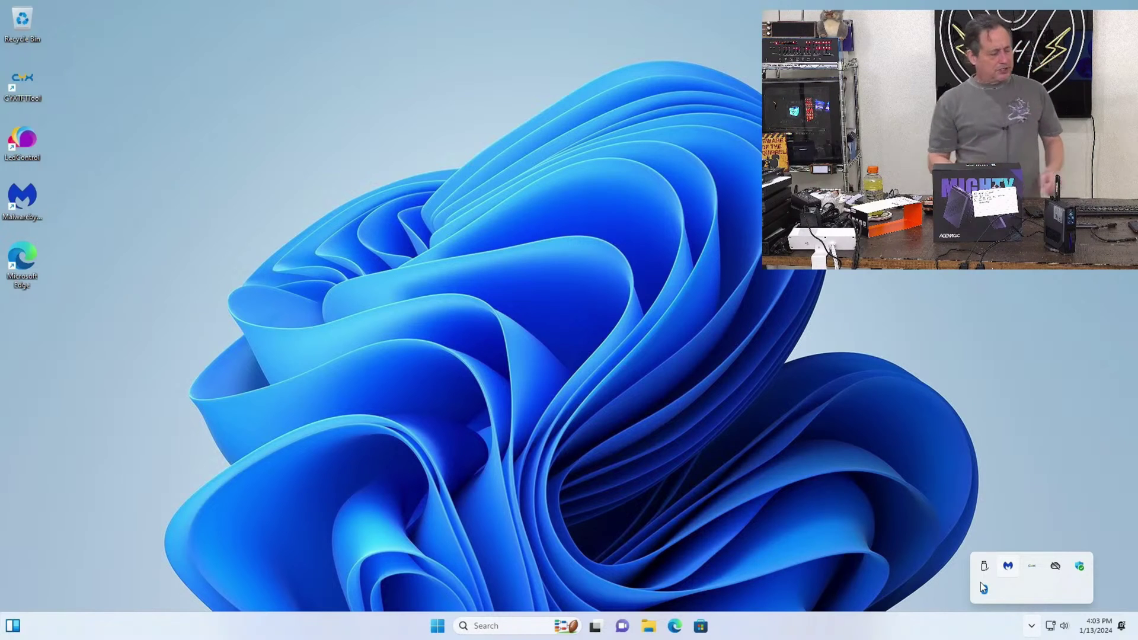
Step: Close Edge and shut down Windows from the Start menu's power options
{"action": "left_click", "coordinate": [674, 626]}
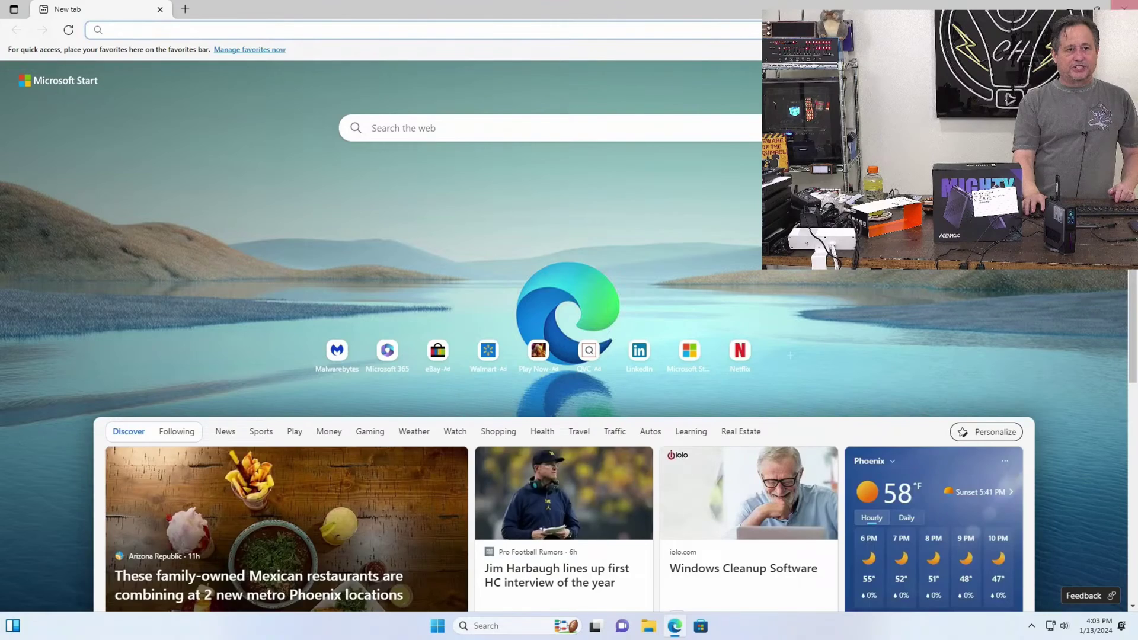
{"action": "key", "text": "alt+F4"}
{"action": "left_click", "coordinate": [437, 626]}
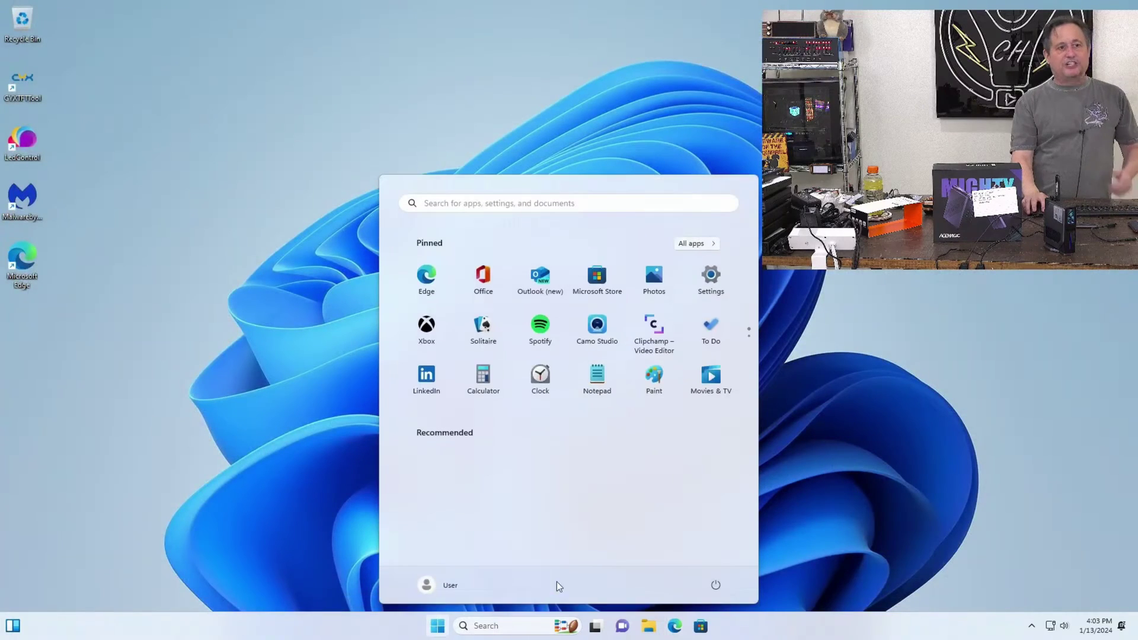
{"action": "left_click", "coordinate": [716, 586]}
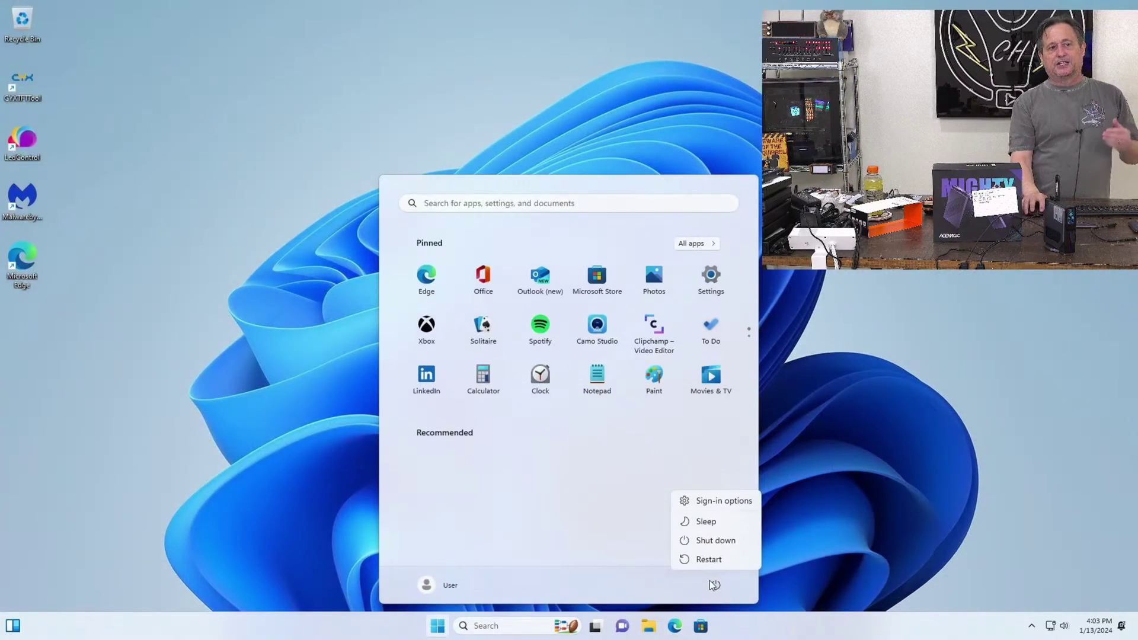
{"action": "left_click", "coordinate": [701, 542]}
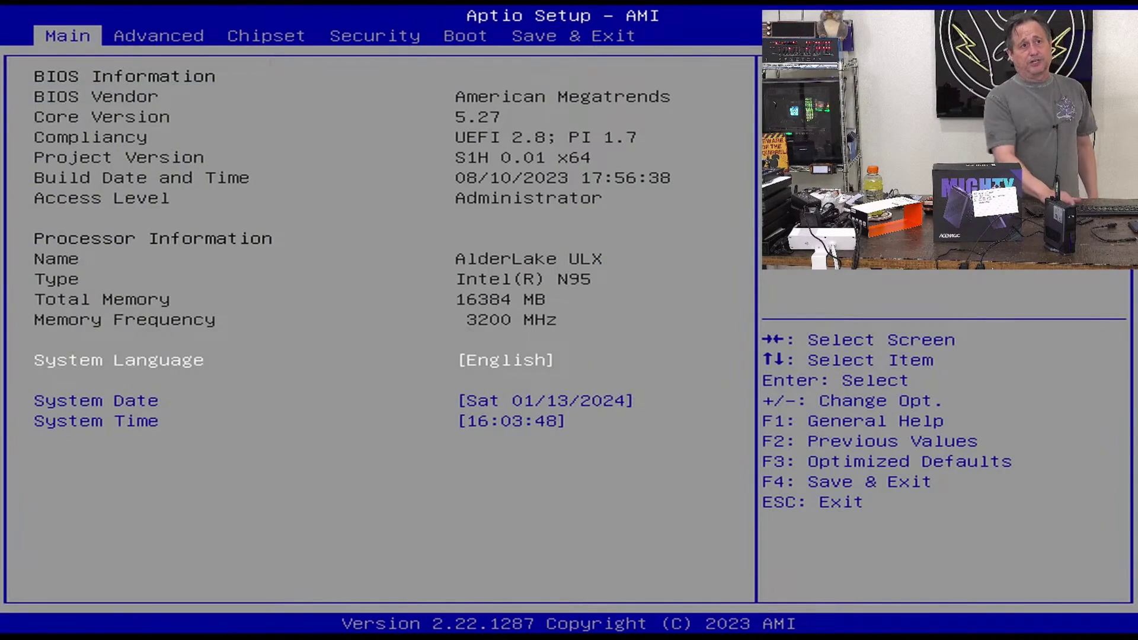
Step: Use Save & Exit's Boot Override to boot from UEFI: SanDisk Extreme 0001, Partition 1
{"action": "key", "text": "Right"}
{"action": "key", "text": "Right"}
{"action": "key", "text": "Right"}
{"action": "key", "text": "Right"}
{"action": "key", "text": "Right"}
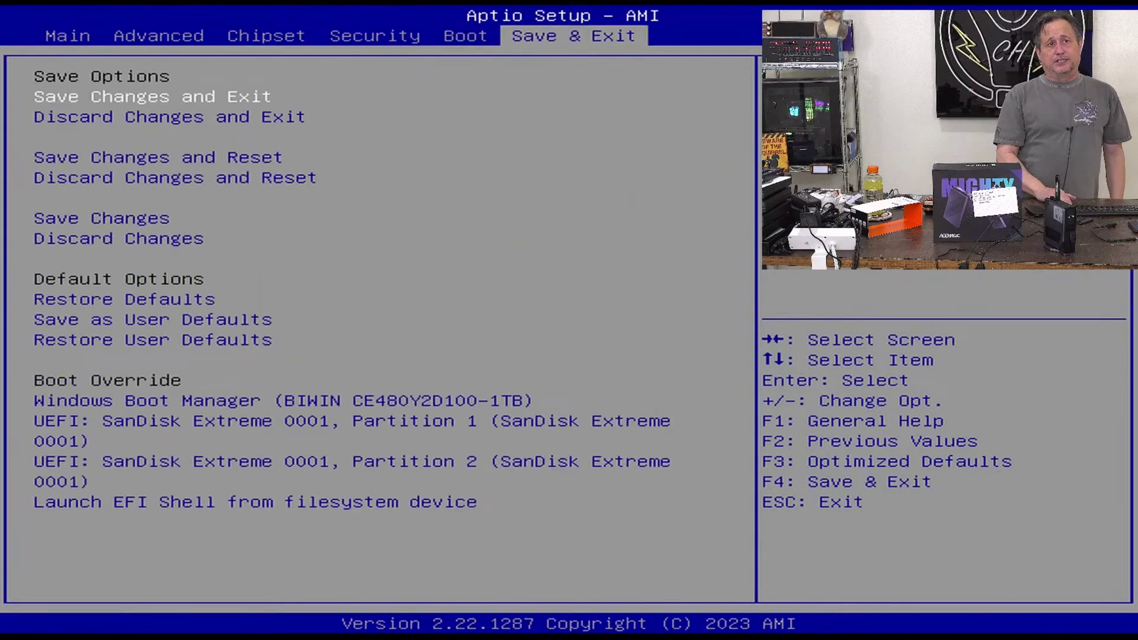
{"action": "key", "text": "Down"}
{"action": "key", "text": "Down"}
{"action": "key", "text": "Down"}
{"action": "key", "text": "Down"}
{"action": "key", "text": "Down"}
{"action": "key", "text": "Down"}
{"action": "key", "text": "Down"}
{"action": "key", "text": "Down"}
{"action": "key", "text": "Down"}
{"action": "key", "text": "Down"}
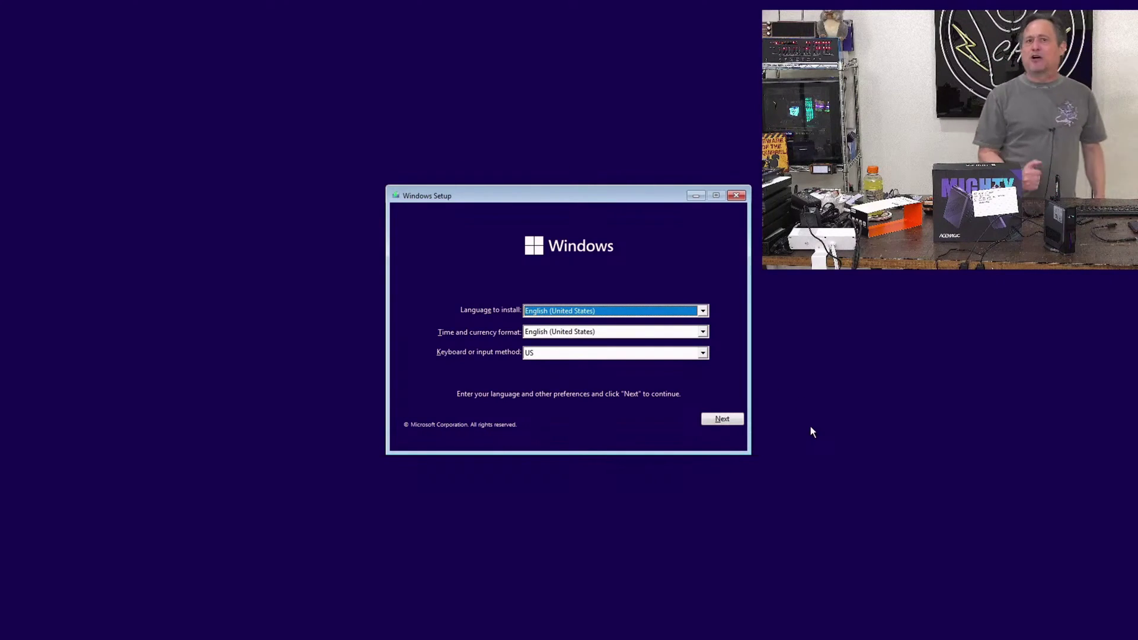
Step: Keep English (United States) and US keyboard, begin the install, and accept the license terms
{"action": "left_click", "coordinate": [721, 422]}
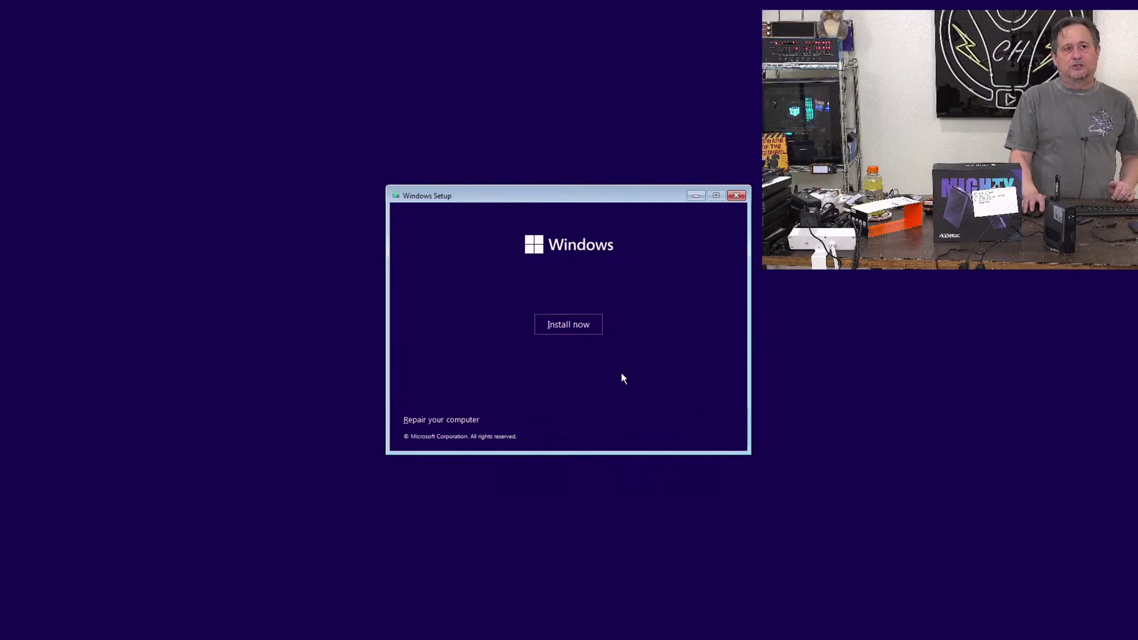
{"action": "left_click", "coordinate": [584, 333]}
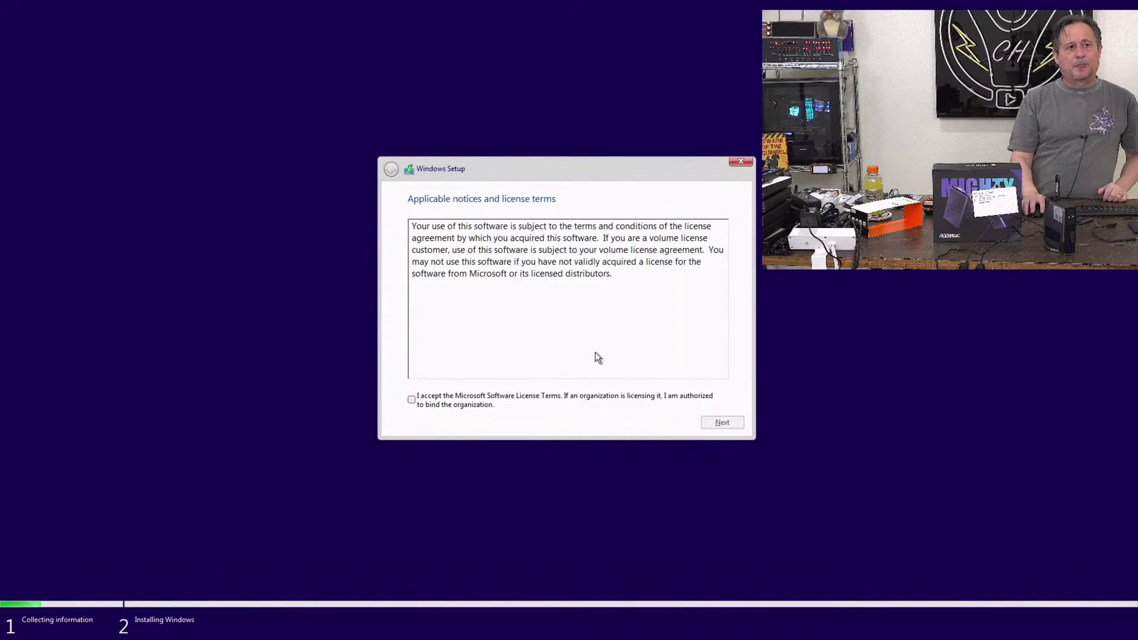
{"action": "left_click", "coordinate": [412, 401]}
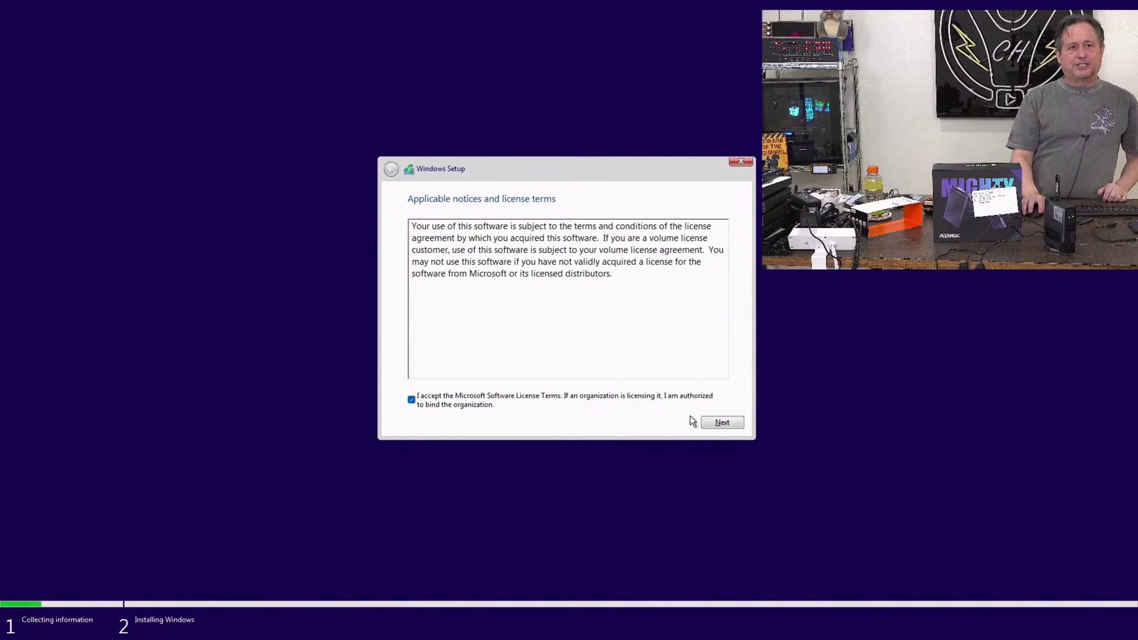
{"action": "left_click", "coordinate": [718, 425]}
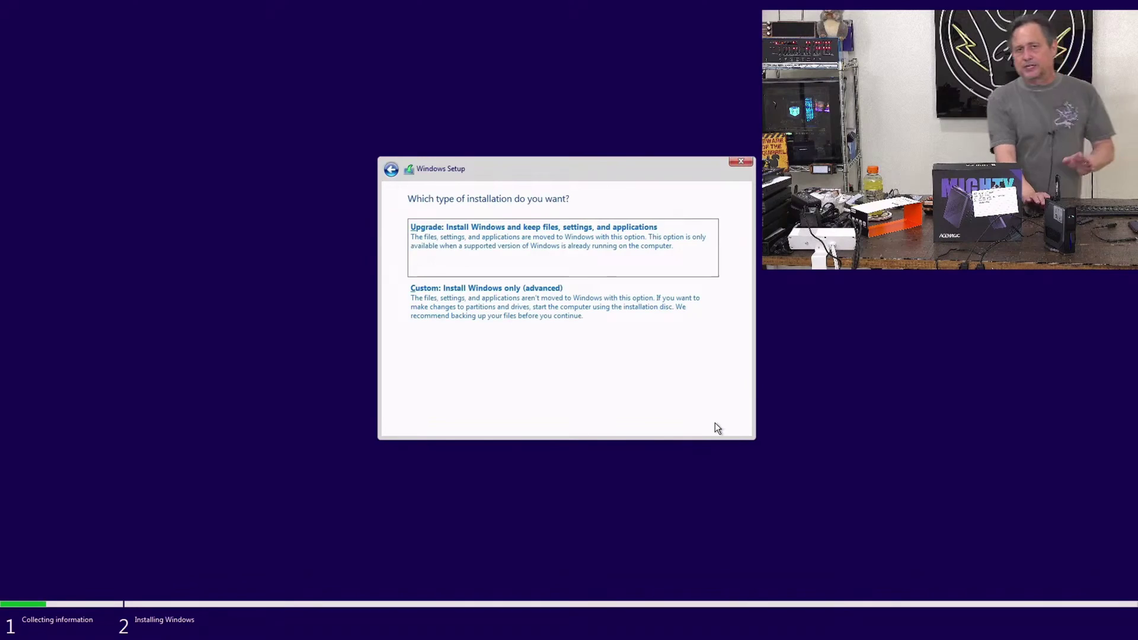
Step: Choose a custom install and delete Drive 0's Recovery (Partition 4) and Windows (Partition 3) partitions
{"action": "left_click", "coordinate": [576, 330]}
{"action": "left_click", "coordinate": [507, 310]}
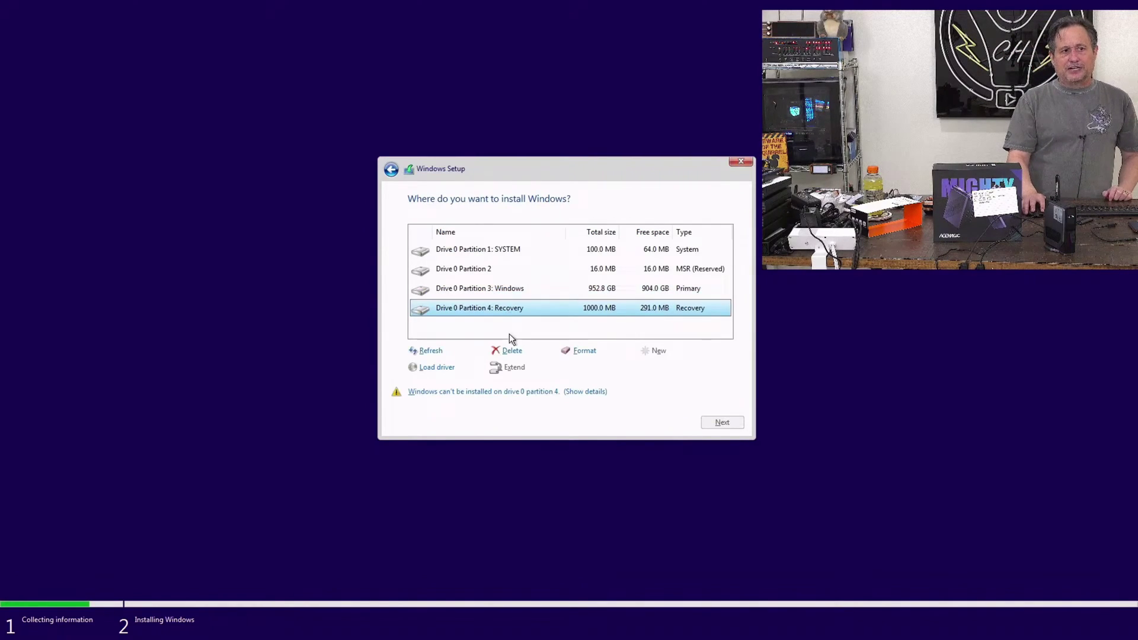
{"action": "left_click", "coordinate": [507, 352]}
{"action": "left_click", "coordinate": [652, 368]}
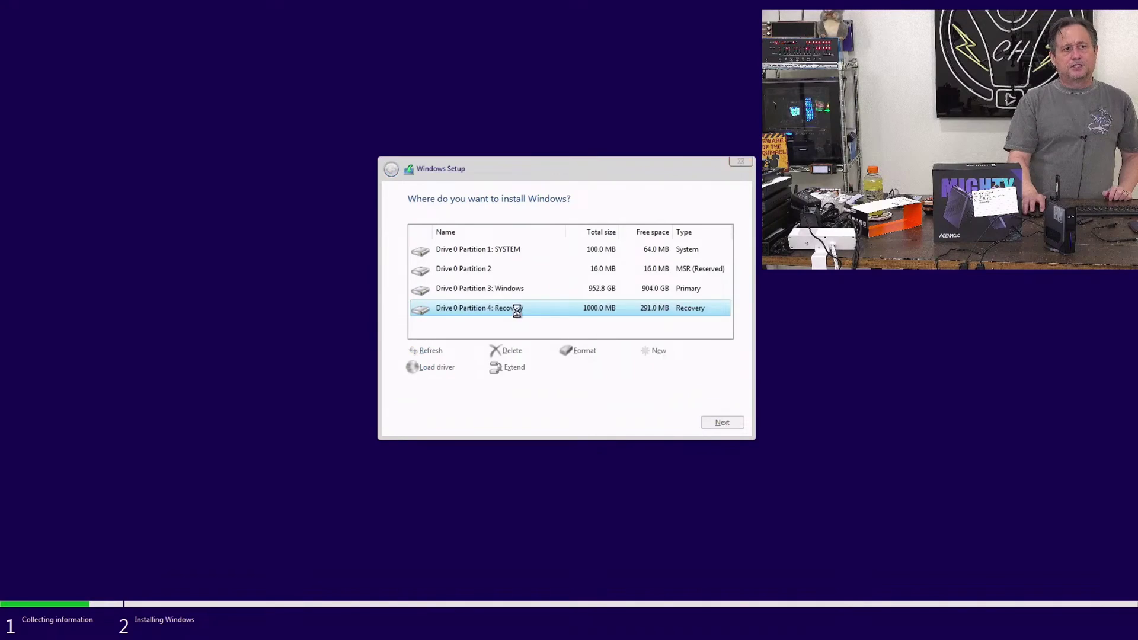
{"action": "left_click", "coordinate": [483, 294]}
{"action": "left_click", "coordinate": [509, 352]}
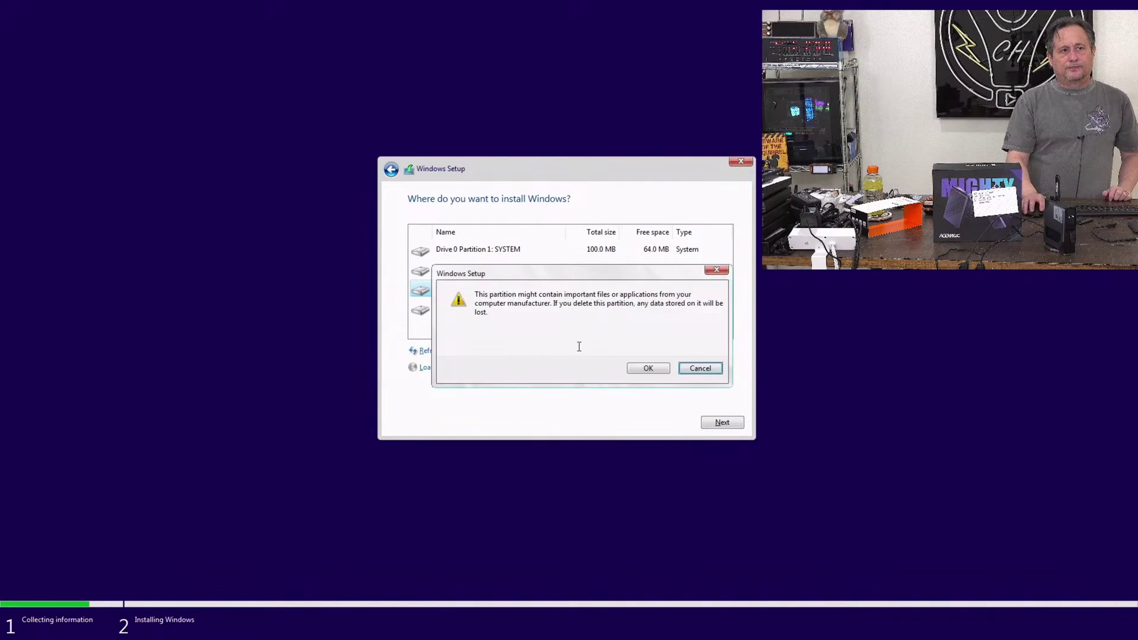
{"action": "left_click", "coordinate": [636, 368]}
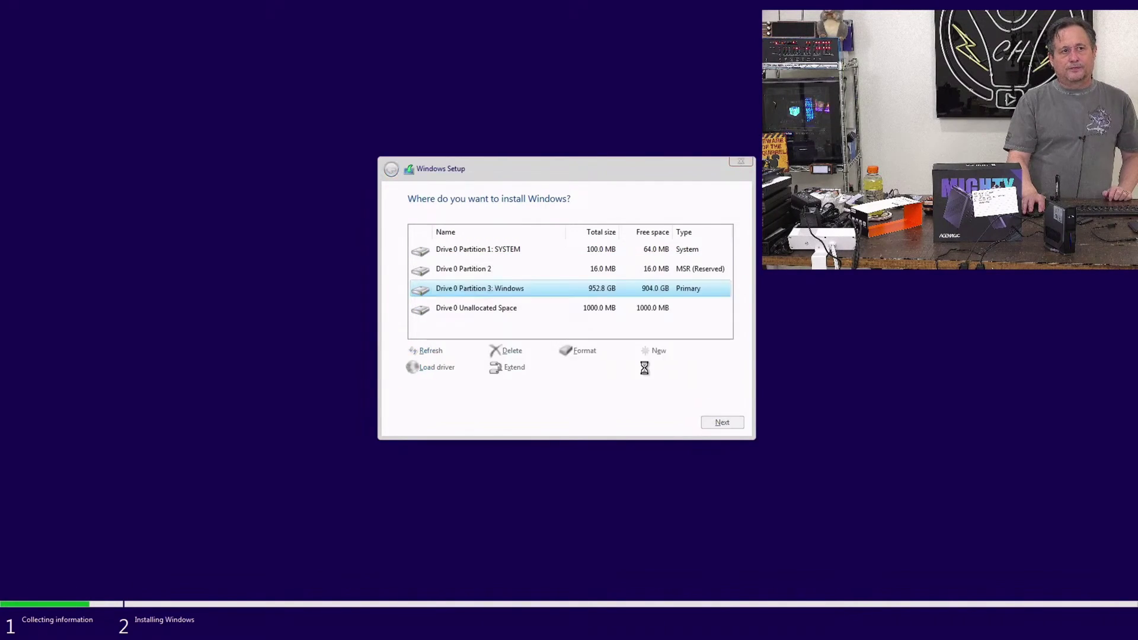
Step: Delete the MSR and SYSTEM partitions, then install Windows onto the 953.9 GB unallocated space
{"action": "left_click", "coordinate": [483, 272]}
{"action": "left_click", "coordinate": [507, 351]}
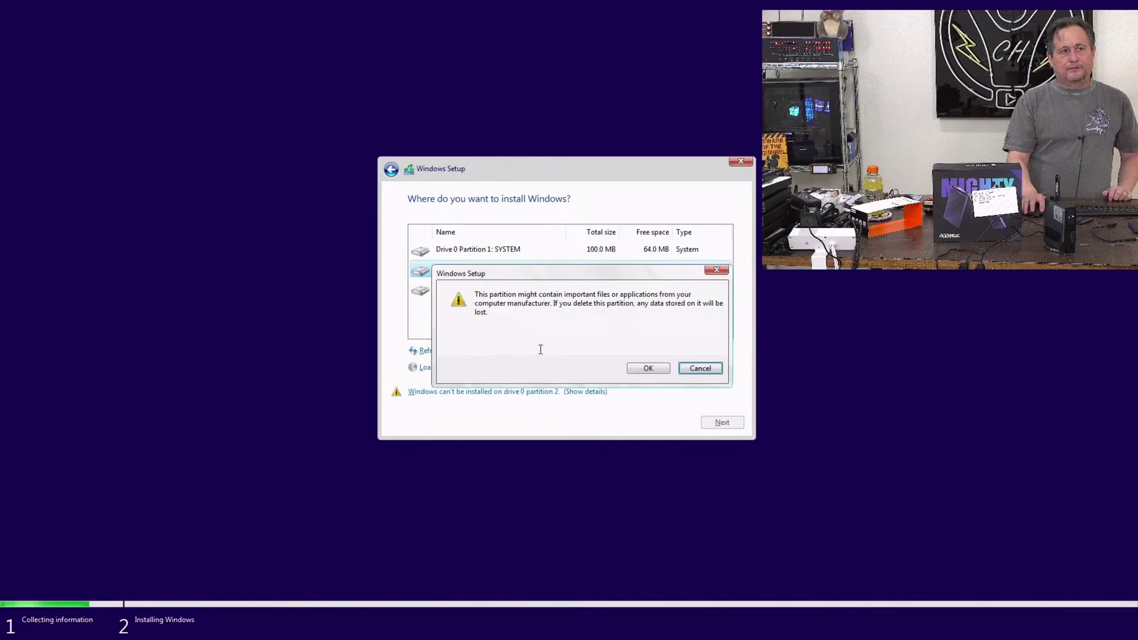
{"action": "left_click", "coordinate": [631, 368]}
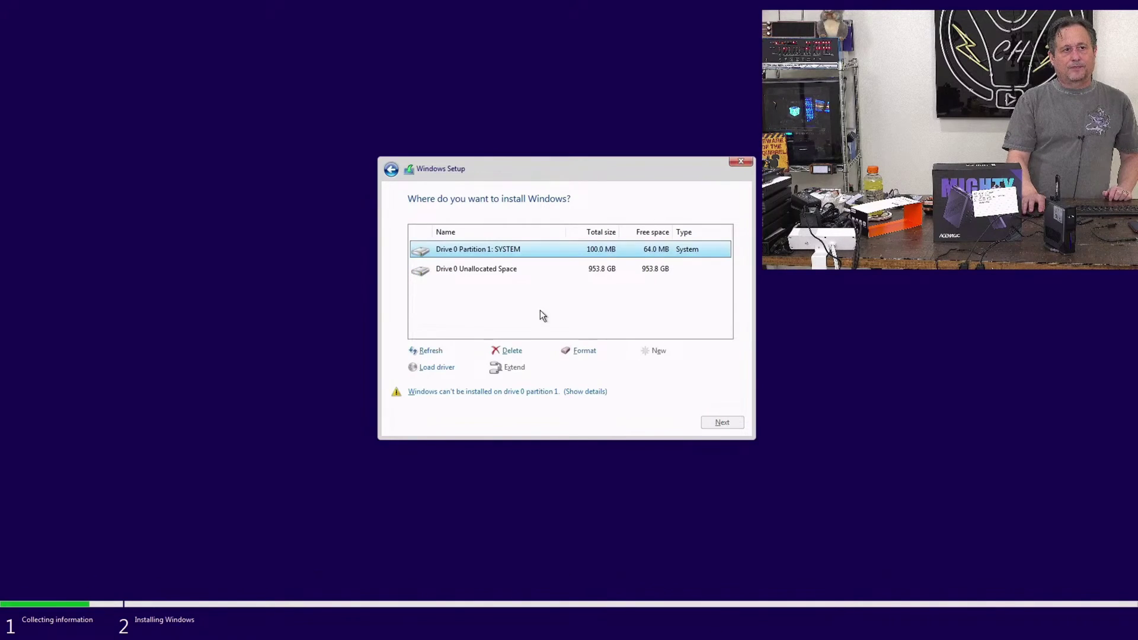
{"action": "left_click", "coordinate": [508, 351]}
{"action": "left_click", "coordinate": [648, 368]}
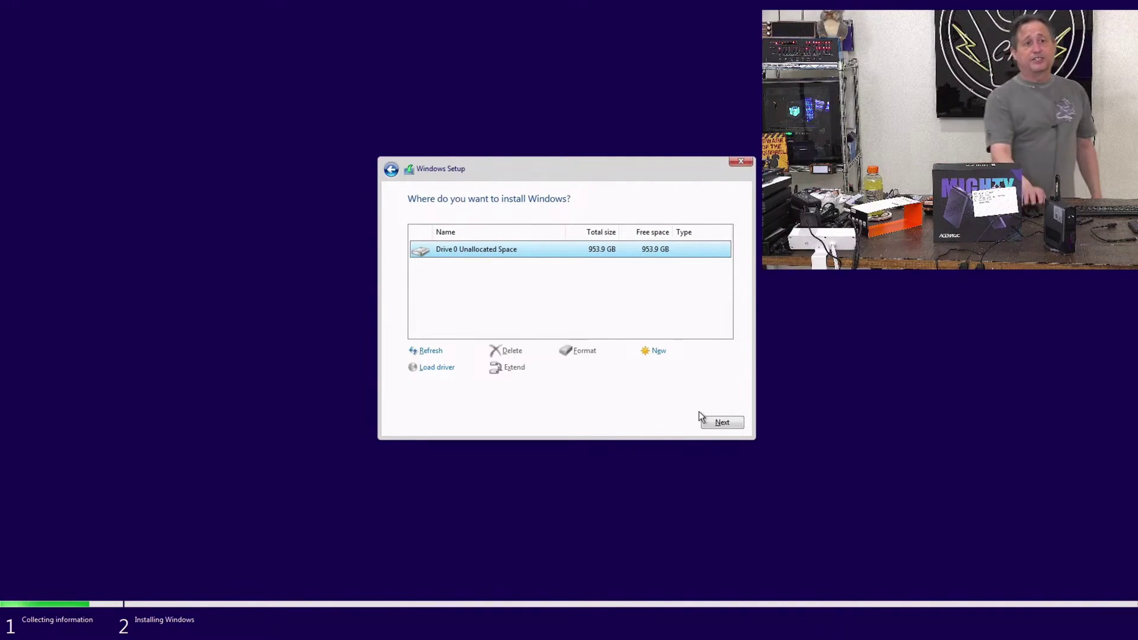
{"action": "left_click", "coordinate": [725, 423]}
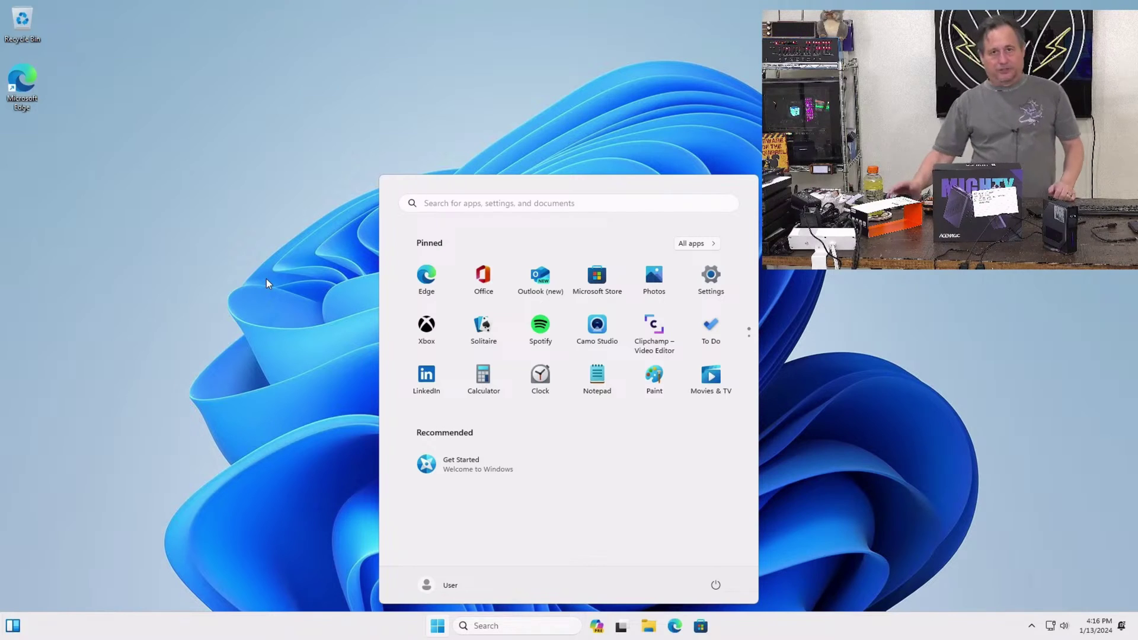
Step: Open Device Manager from the Start button's quick-link menu and begin updating the Network Controller's driver
{"action": "left_click", "coordinate": [226, 260]}
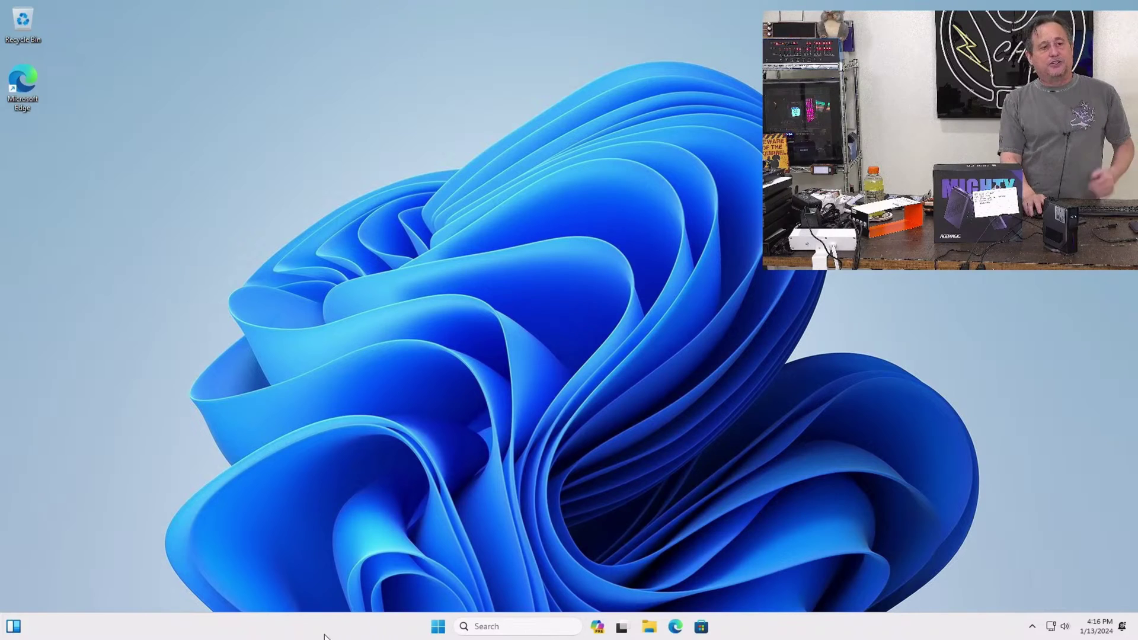
{"action": "right_click", "coordinate": [437, 627]}
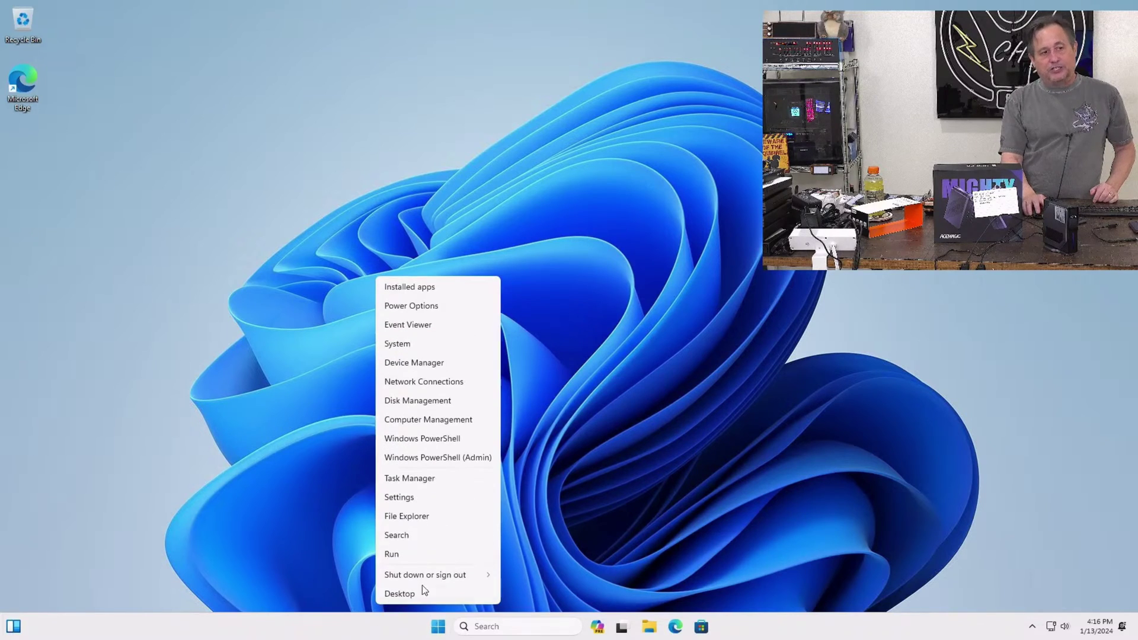
{"action": "left_click", "coordinate": [411, 368]}
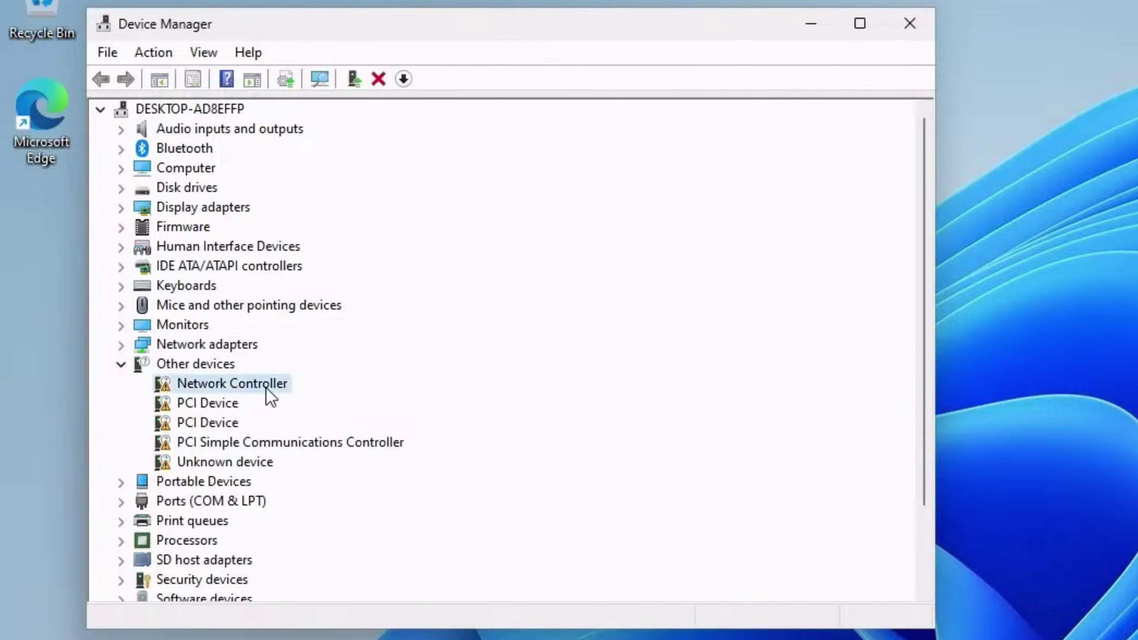
{"action": "double_click", "coordinate": [266, 386]}
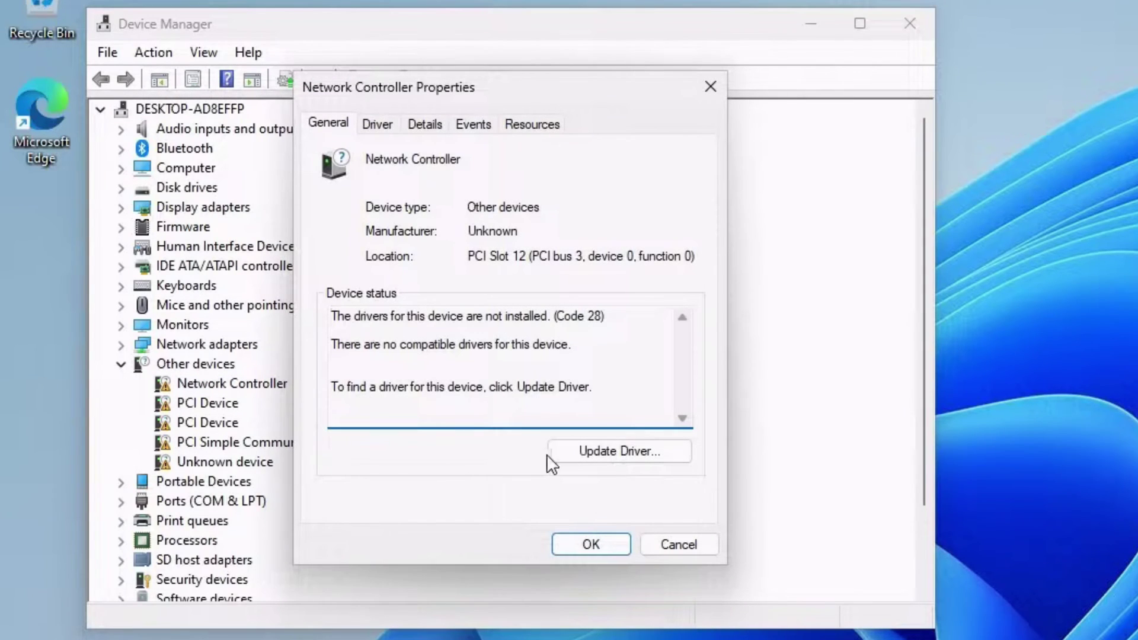
{"action": "left_click", "coordinate": [638, 461]}
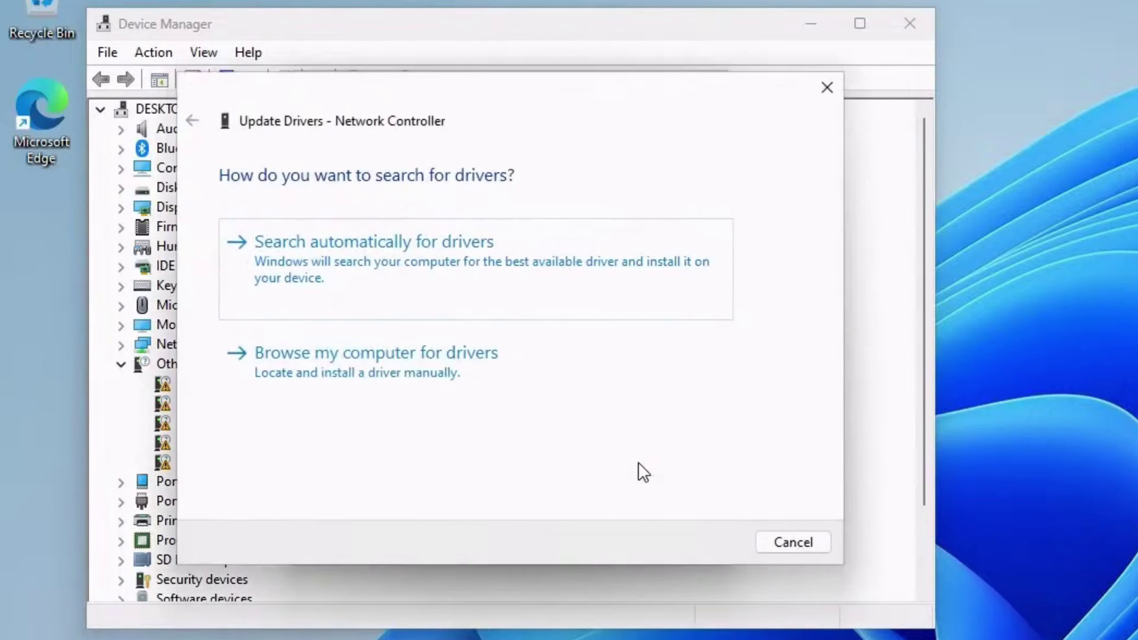
Step: Browse to the Drivers folder on USB Drive (D:) and install the Network Controller driver from D:\Drivers
{"action": "left_click", "coordinate": [375, 393]}
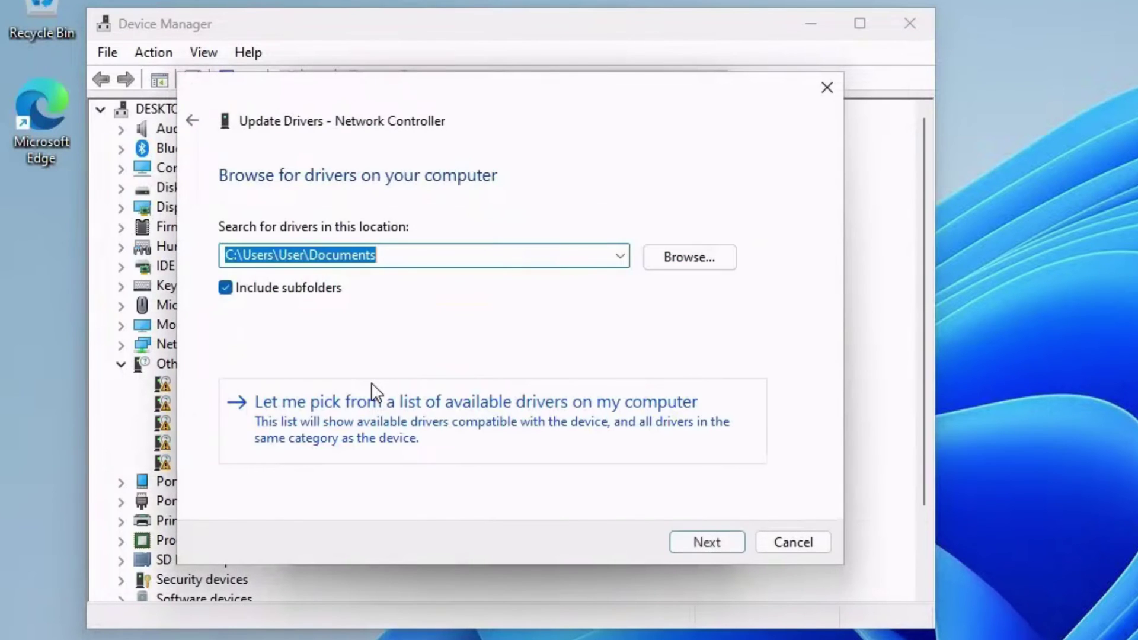
{"action": "left_click", "coordinate": [655, 263]}
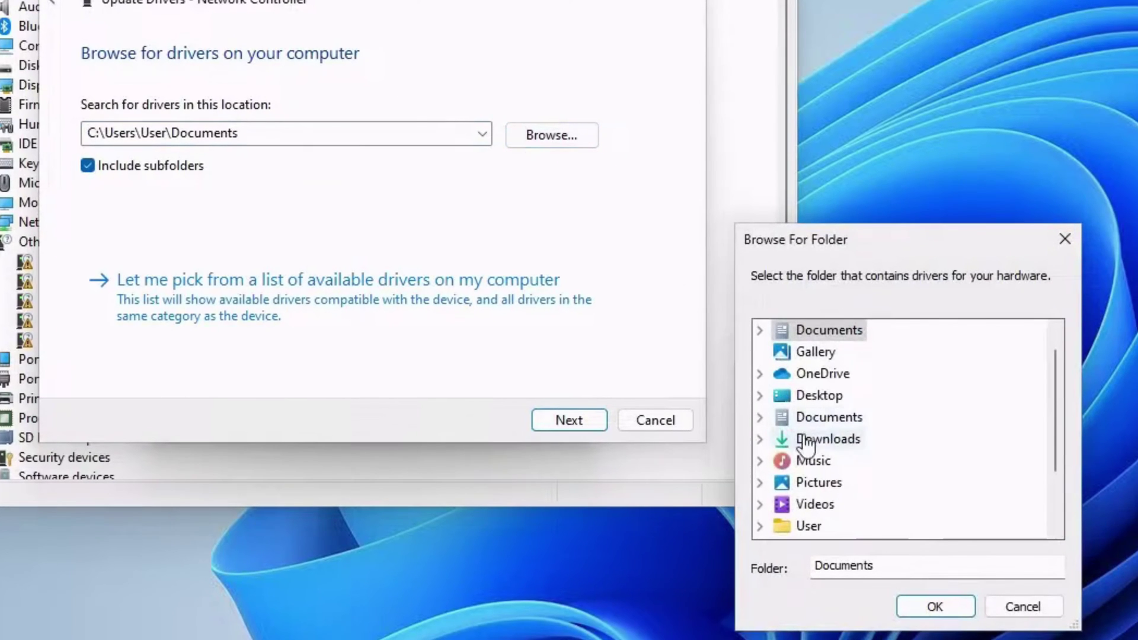
{"action": "scroll", "coordinate": [845, 466], "scroll_direction": "down", "scroll_amount": 2}
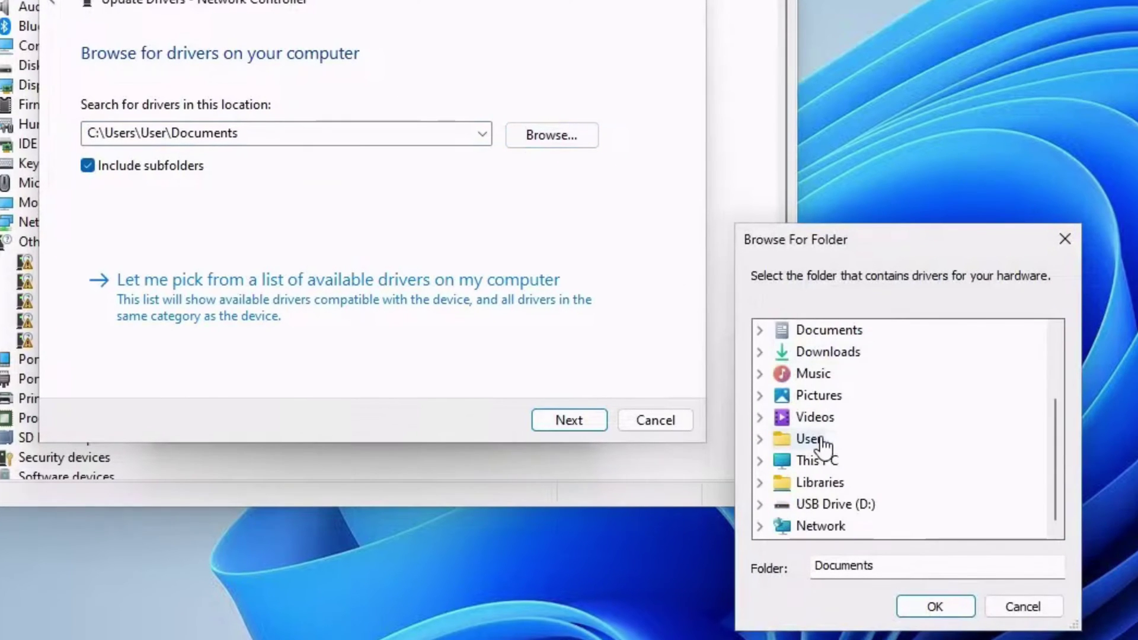
{"action": "left_click", "coordinate": [801, 505]}
{"action": "scroll", "coordinate": [849, 486], "scroll_direction": "down", "scroll_amount": 2}
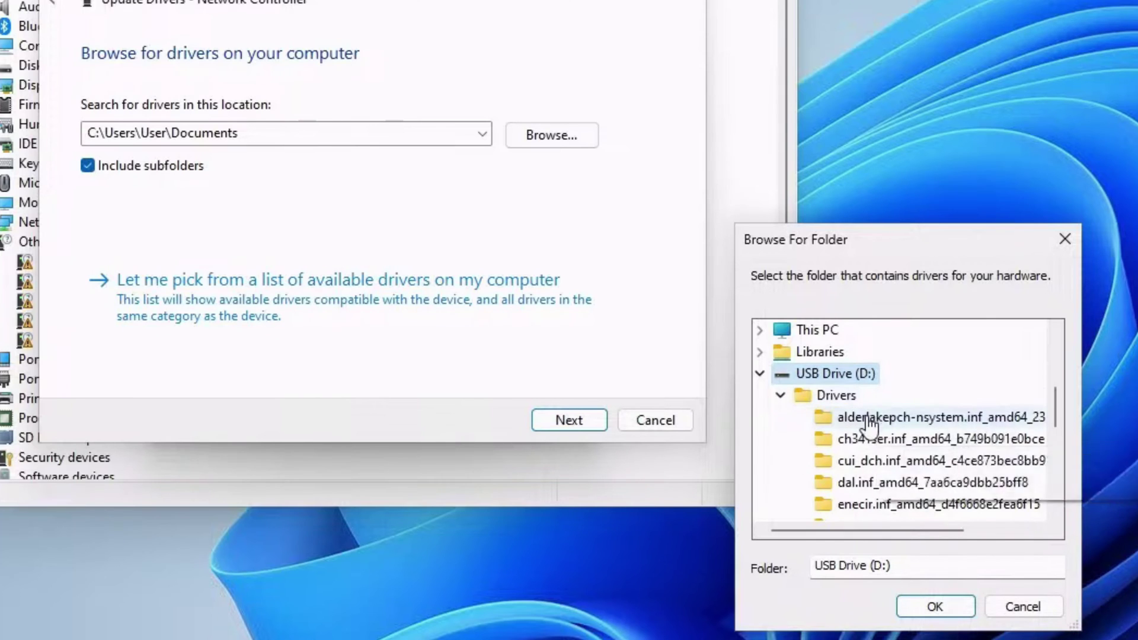
{"action": "scroll", "coordinate": [877, 437], "scroll_direction": "down", "scroll_amount": 6}
{"action": "scroll", "coordinate": [878, 439], "scroll_direction": "up", "scroll_amount": 8}
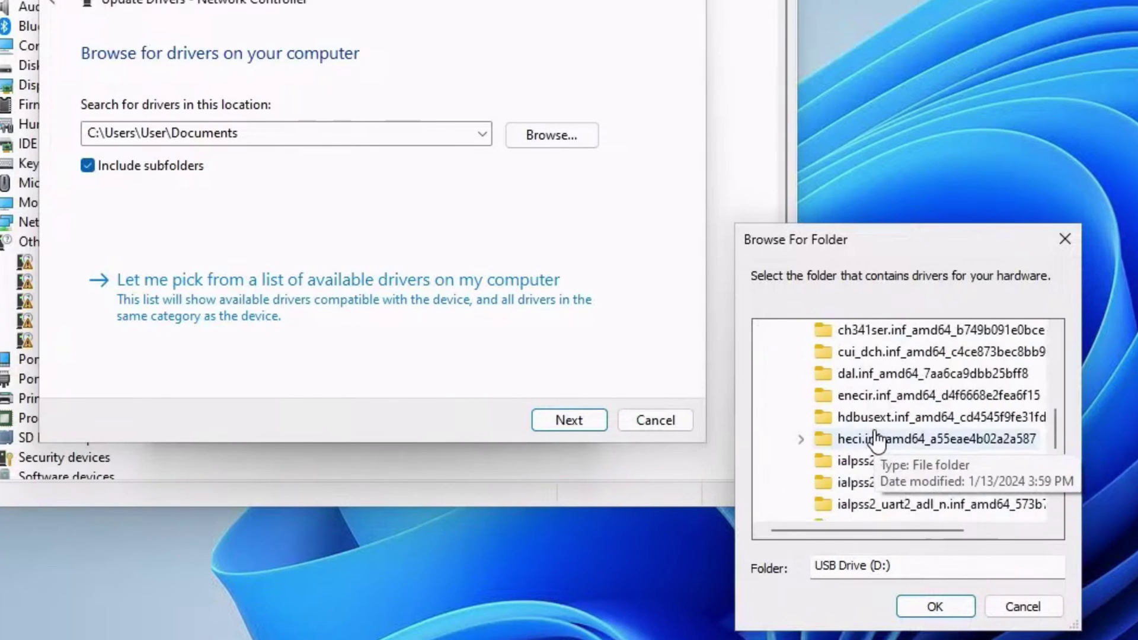
{"action": "left_click", "coordinate": [812, 353]}
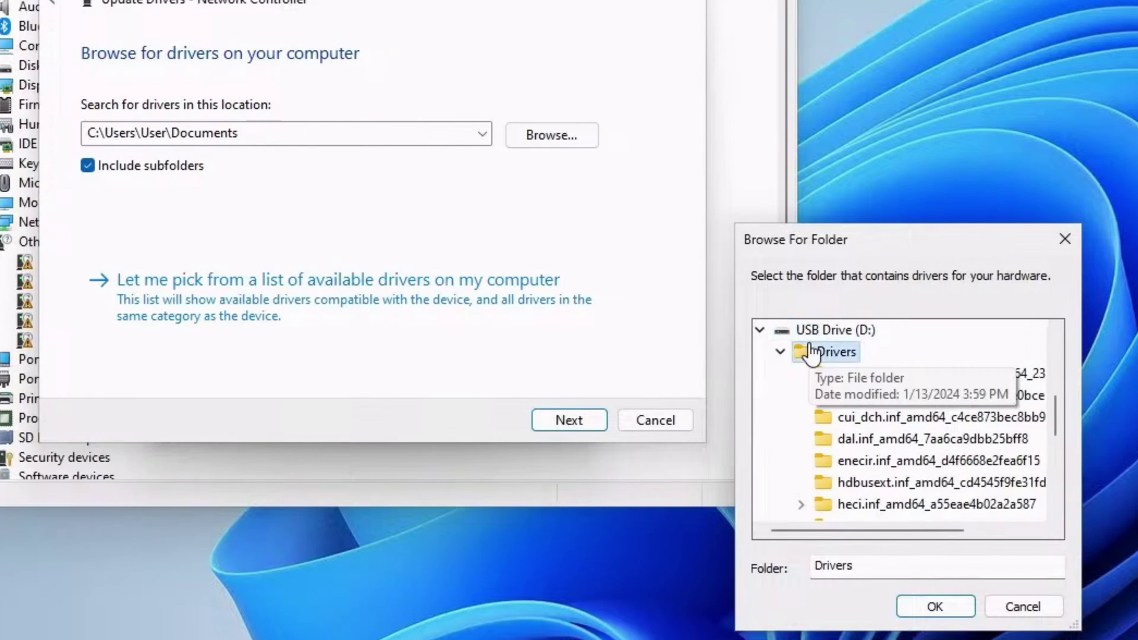
{"action": "left_click", "coordinate": [924, 606]}
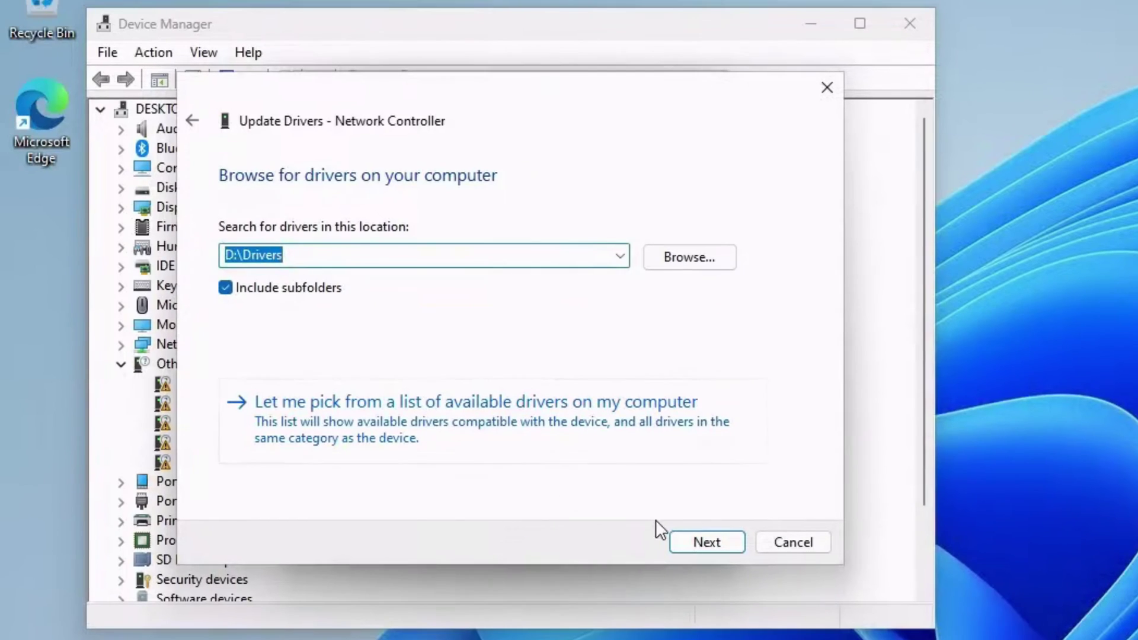
{"action": "left_click", "coordinate": [689, 543]}
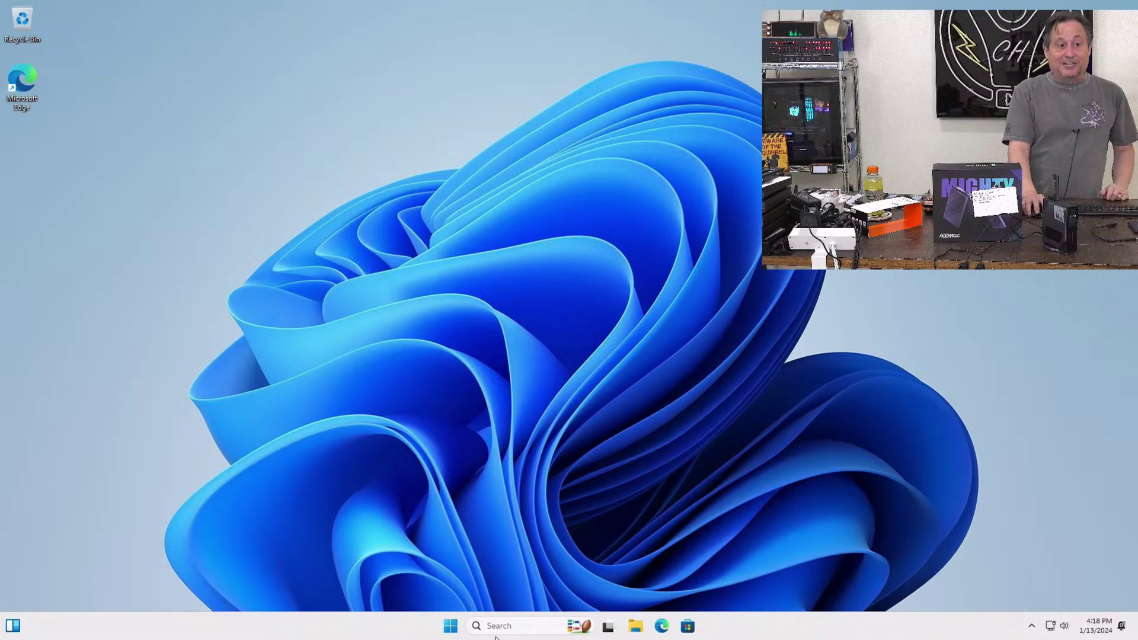
Step: Reopen Device Manager and install the first PCI Device's driver from D:\Drivers as I2C Host Controller - 54C6
{"action": "right_click", "coordinate": [454, 623]}
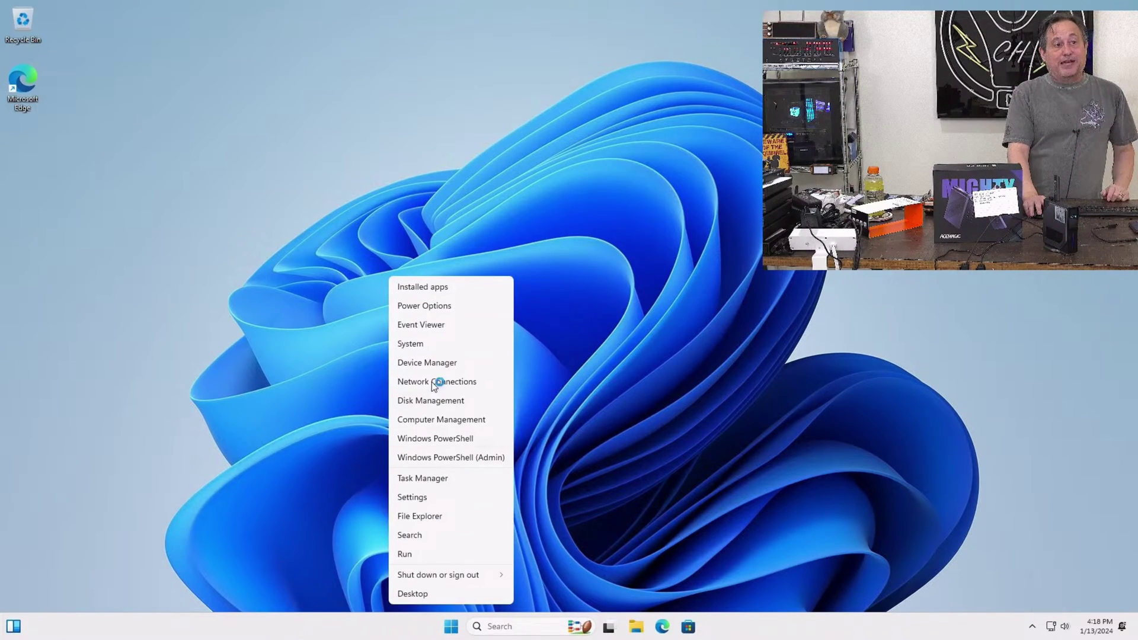
{"action": "left_click", "coordinate": [433, 363]}
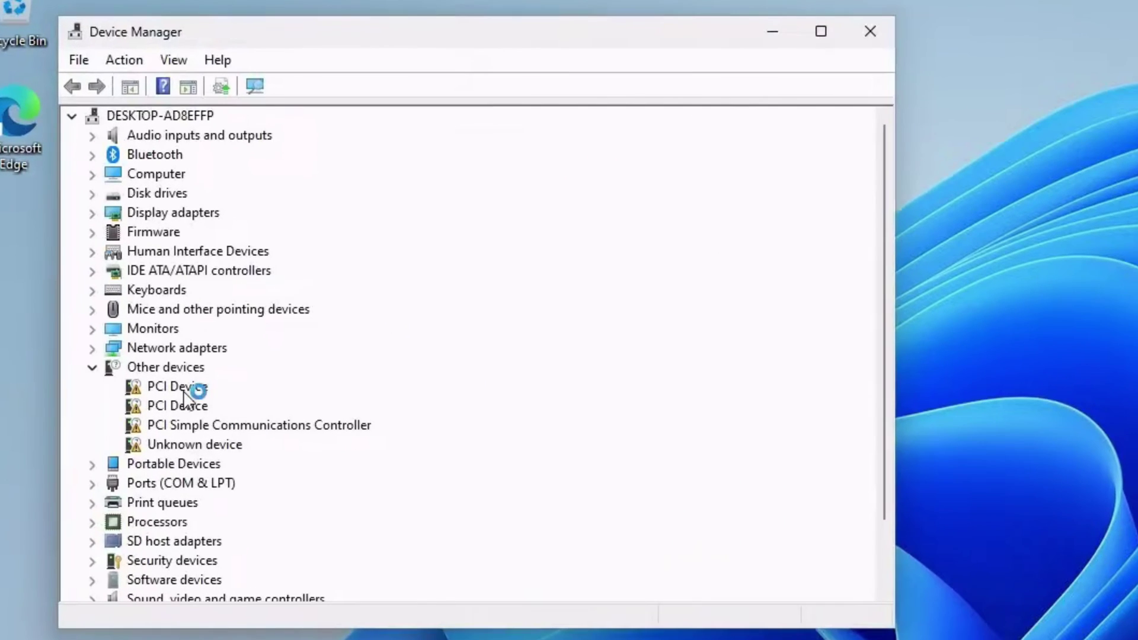
{"action": "left_click", "coordinate": [151, 314]}
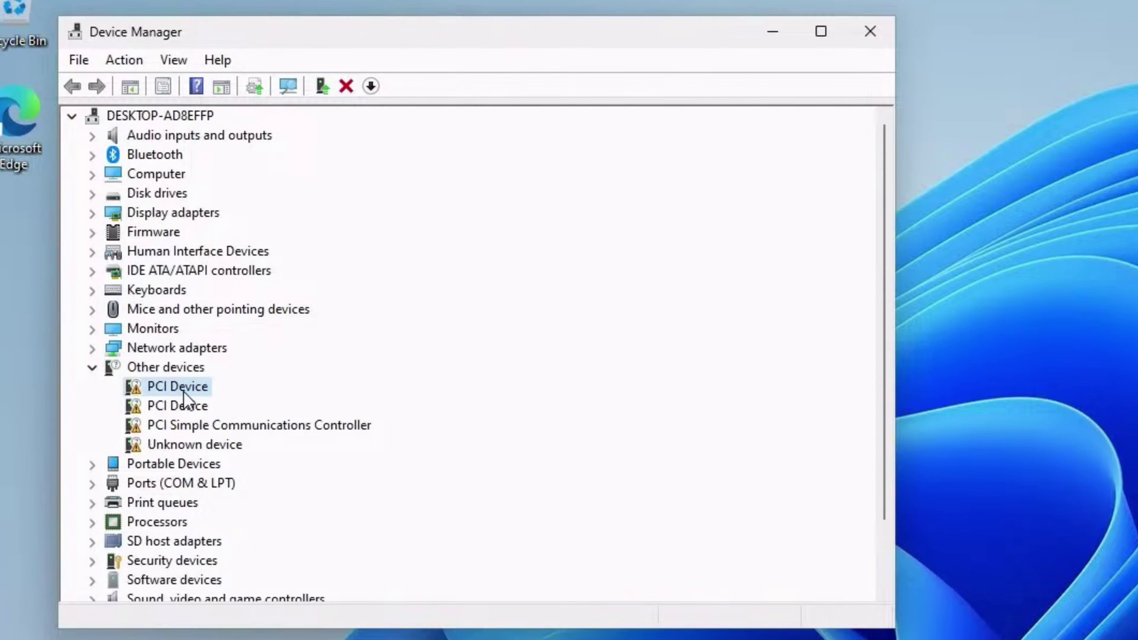
{"action": "double_click", "coordinate": [183, 389]}
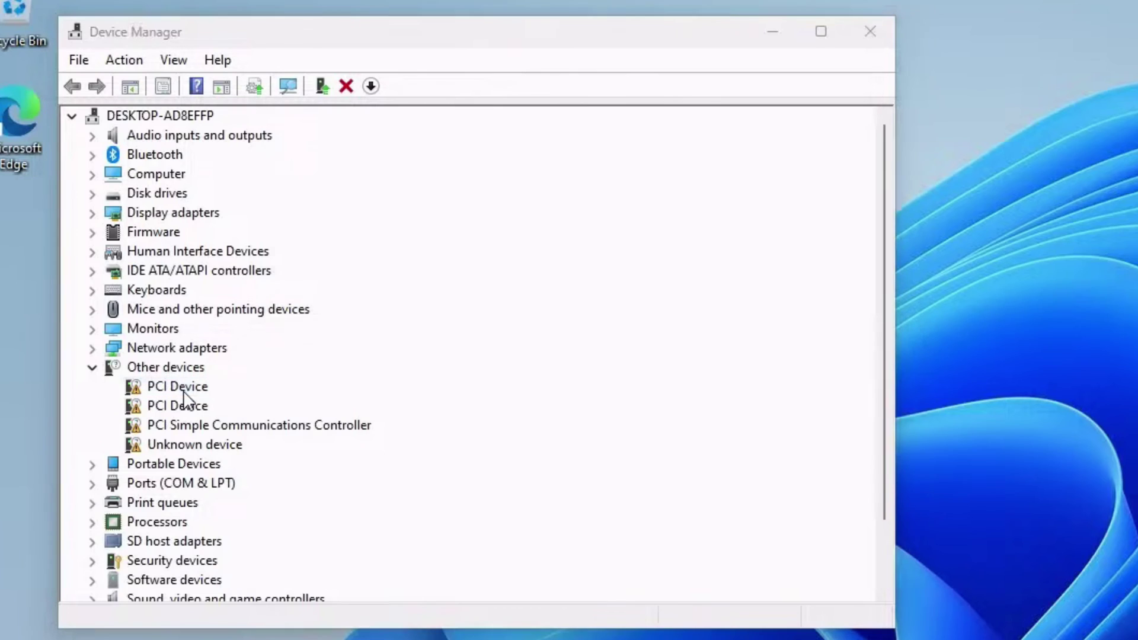
{"action": "left_click", "coordinate": [584, 460]}
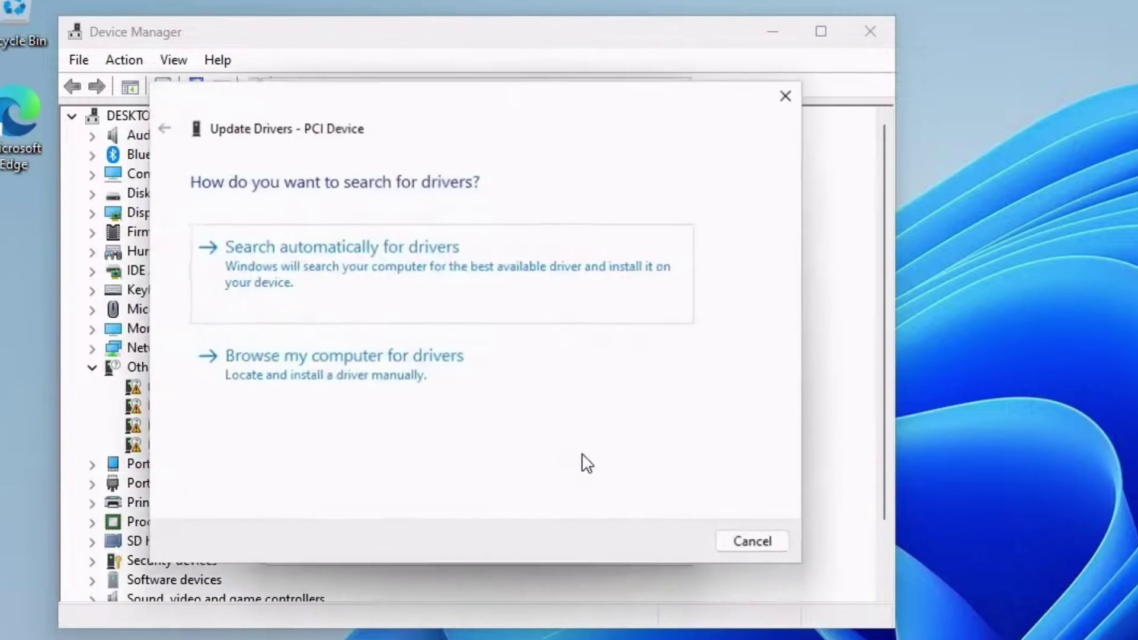
{"action": "left_click", "coordinate": [285, 366]}
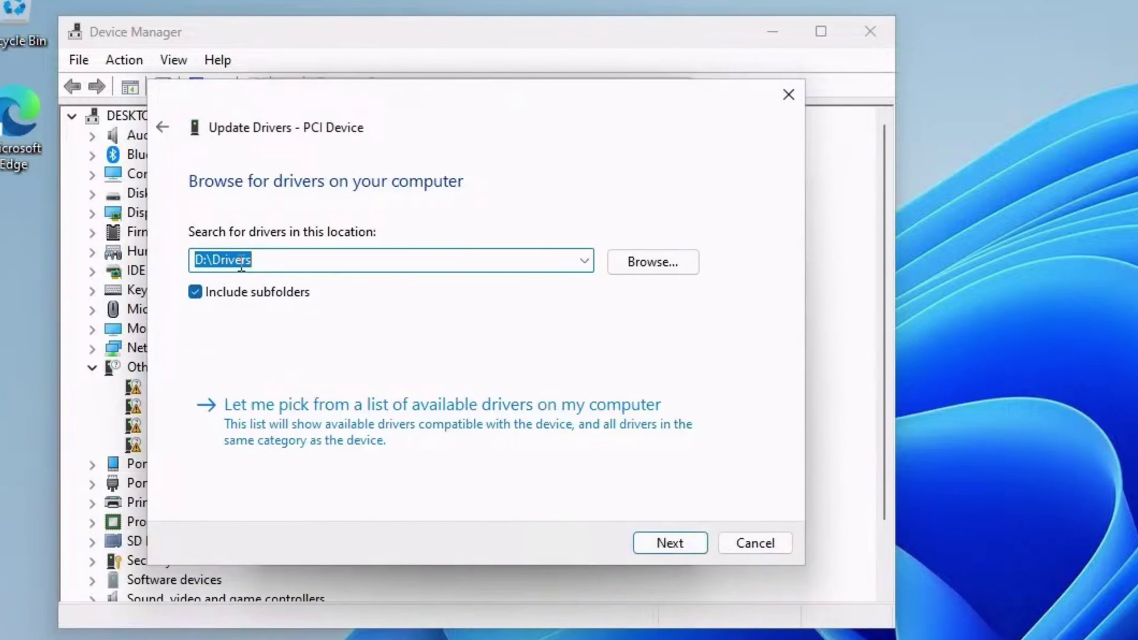
{"action": "left_click", "coordinate": [662, 541]}
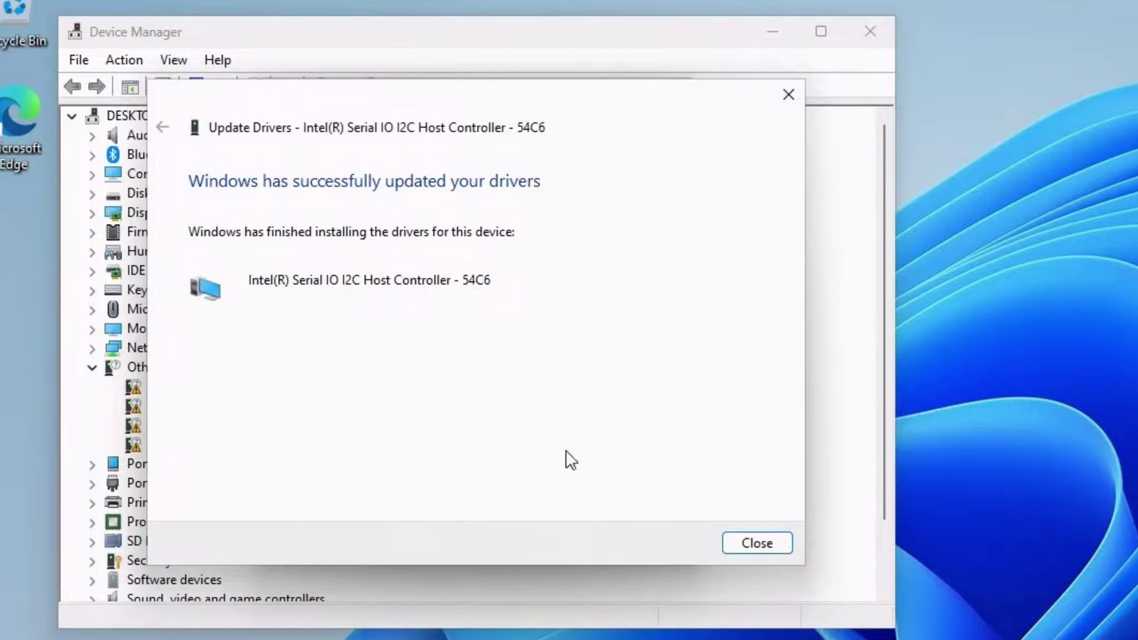
{"action": "left_click", "coordinate": [742, 541]}
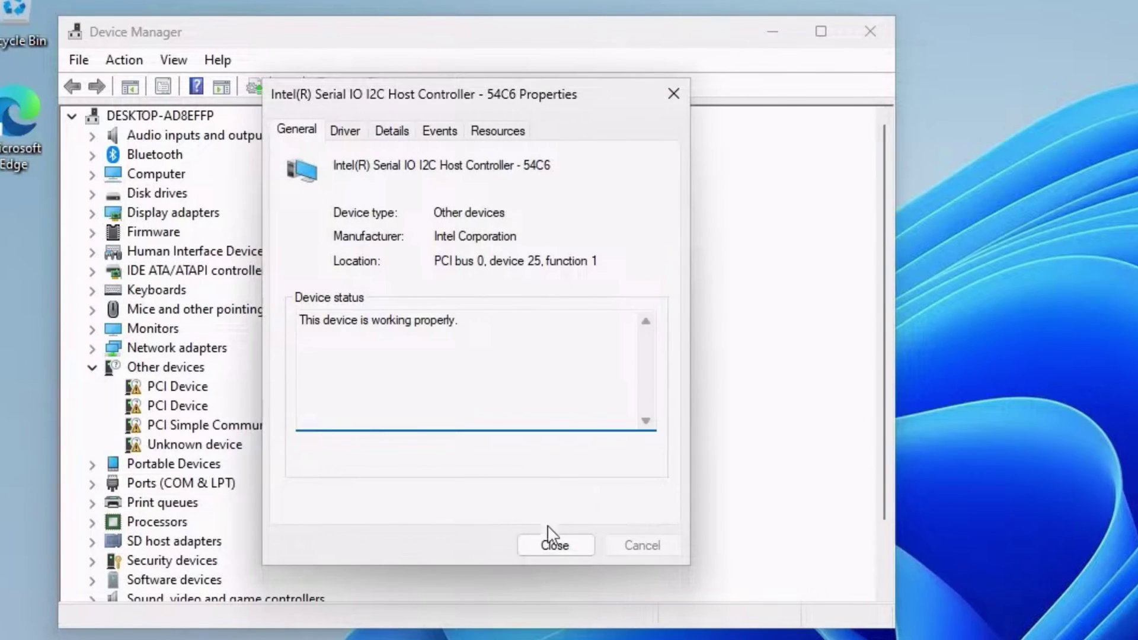
{"action": "left_click", "coordinate": [580, 541]}
Step: Update the next PCI Device from D:\Drivers so it becomes Intel(R) Serial IO I2C Host Controller - 54C5
{"action": "scroll", "coordinate": [192, 427], "scroll_direction": "up", "scroll_amount": 8}
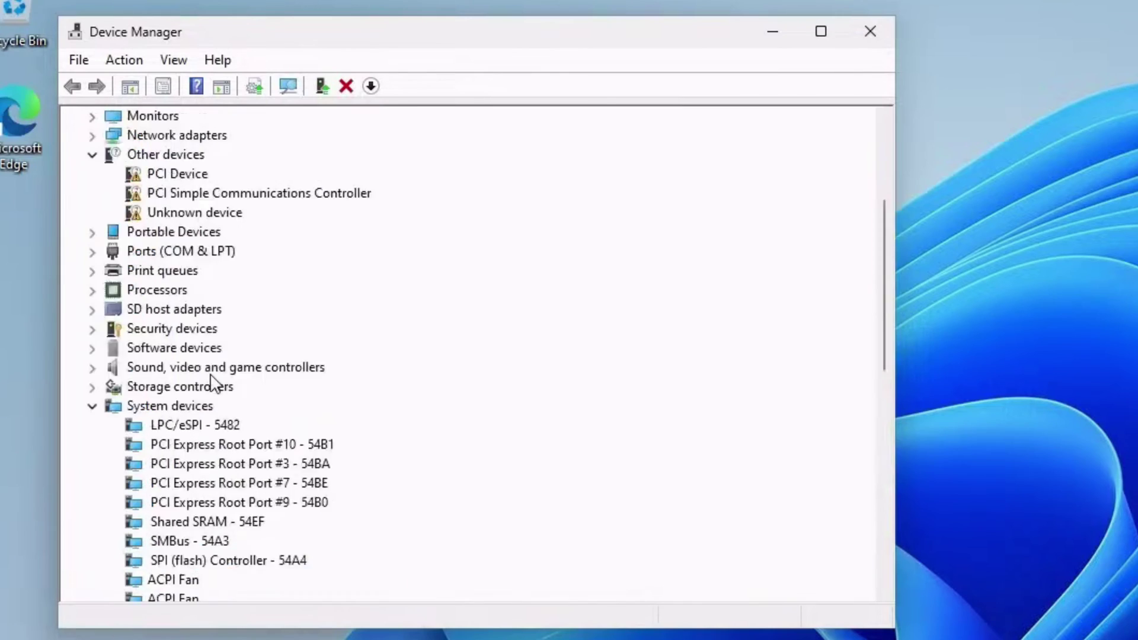
{"action": "double_click", "coordinate": [174, 351]}
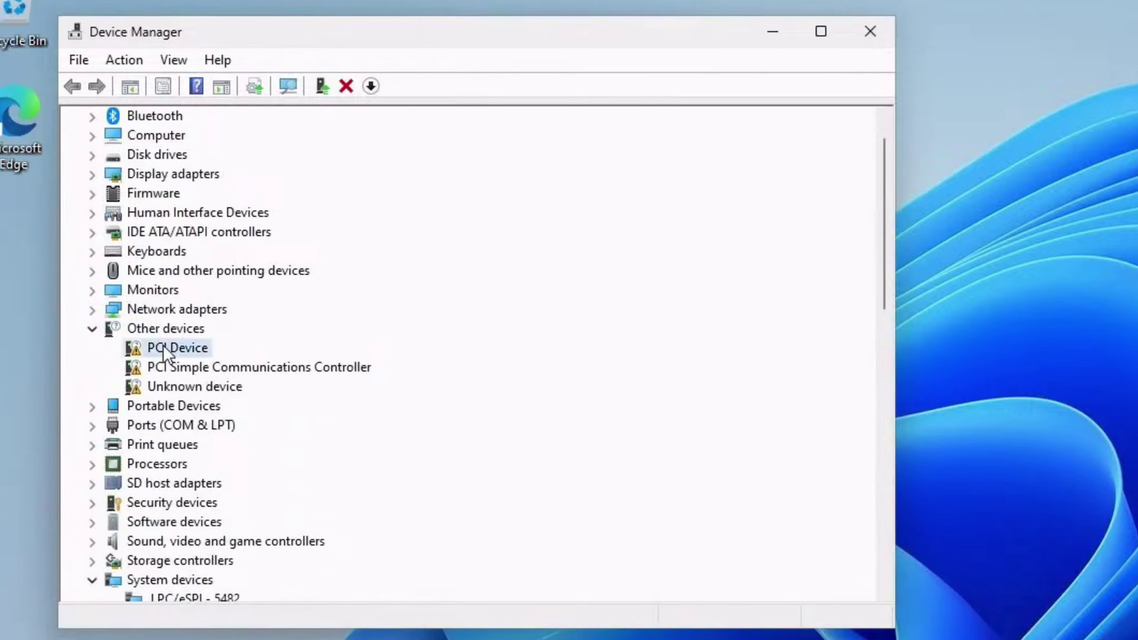
{"action": "left_click", "coordinate": [587, 452]}
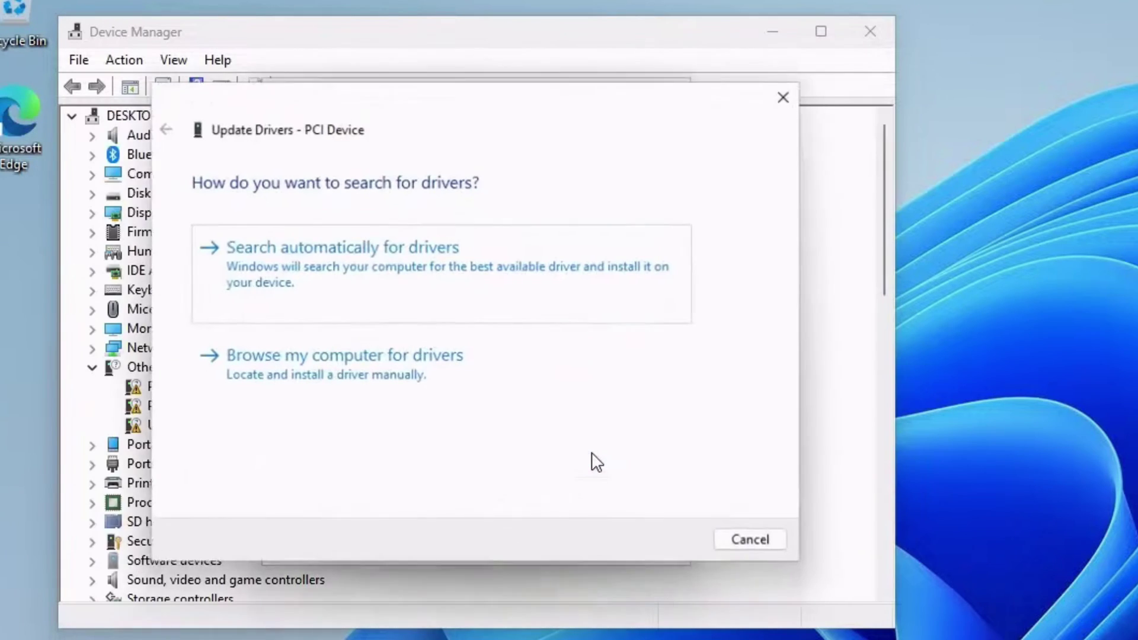
{"action": "left_click", "coordinate": [396, 387]}
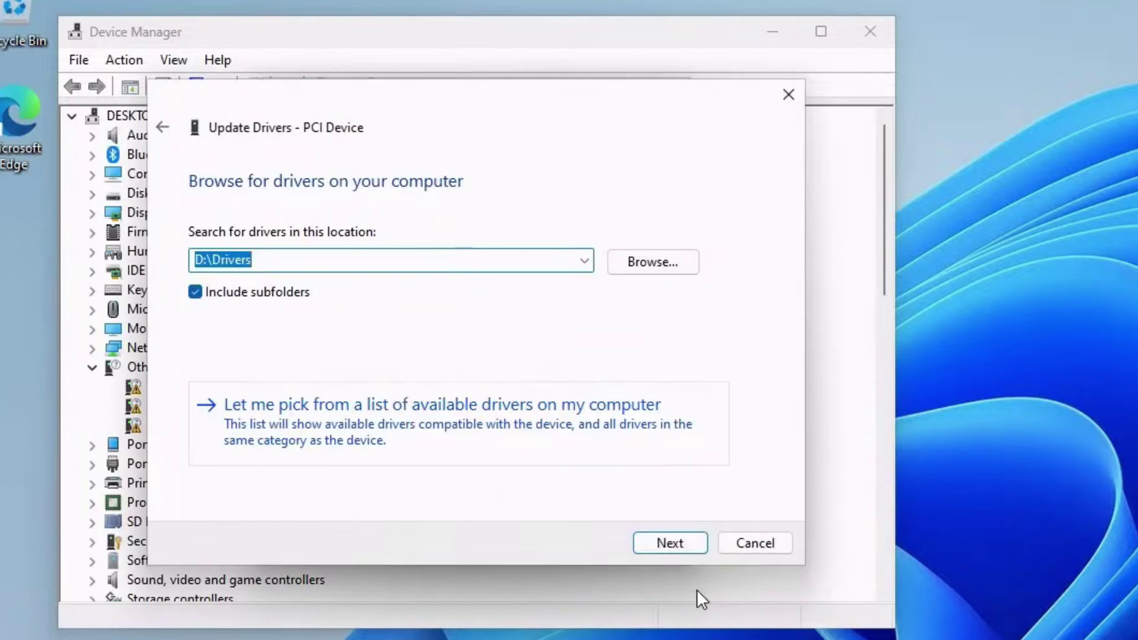
{"action": "left_click", "coordinate": [678, 549]}
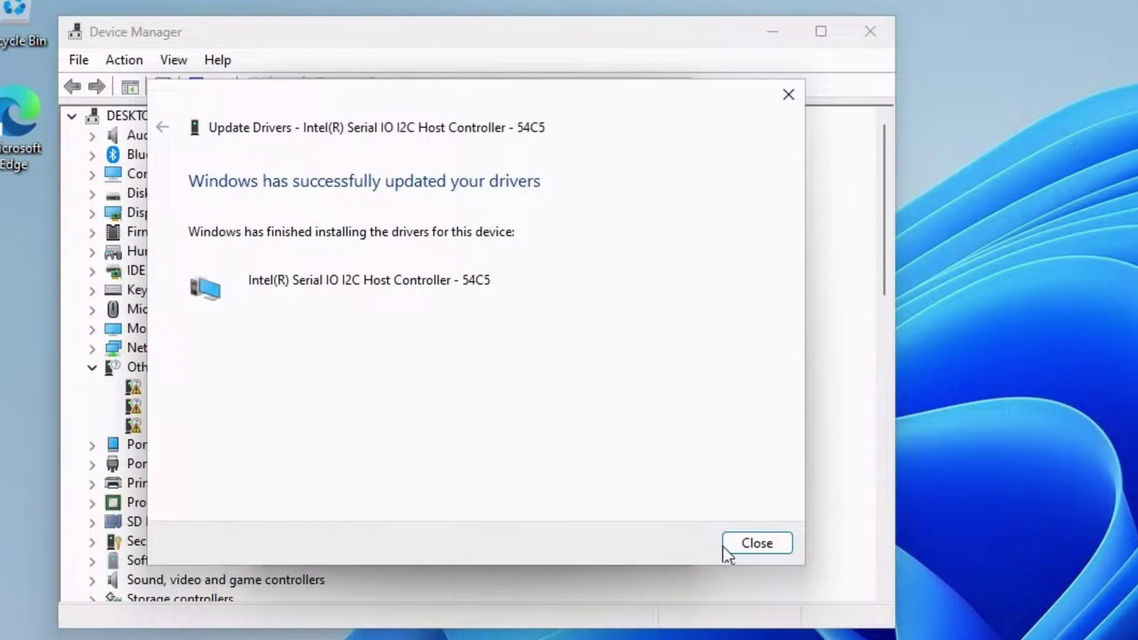
{"action": "left_click", "coordinate": [728, 546]}
{"action": "left_click", "coordinate": [576, 547]}
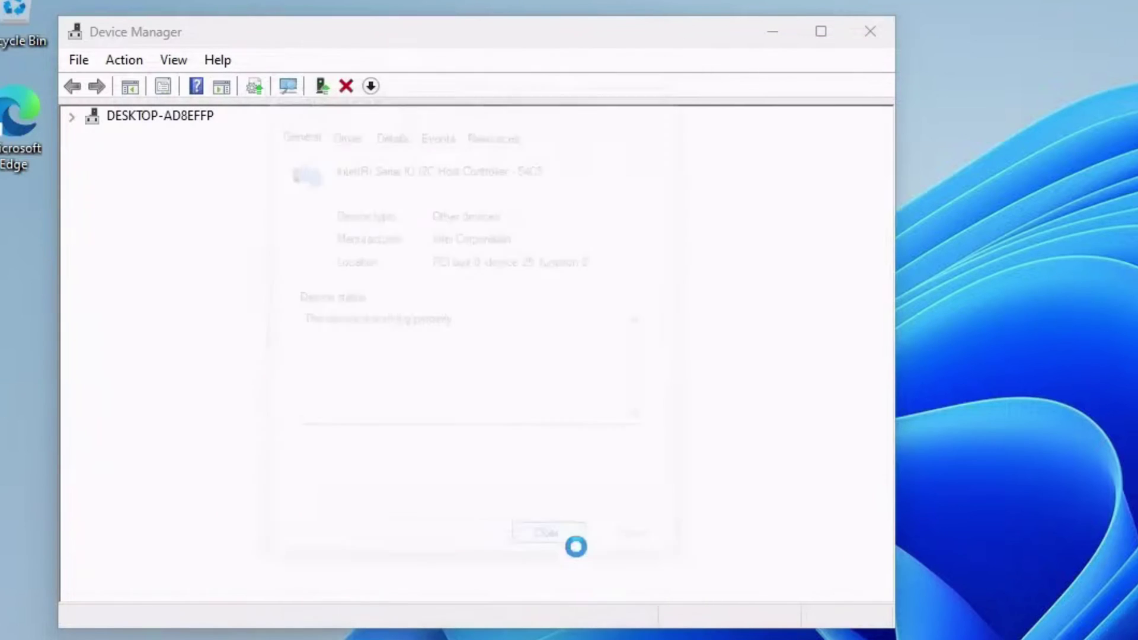
{"action": "scroll", "coordinate": [148, 527], "scroll_direction": "up", "scroll_amount": 7}
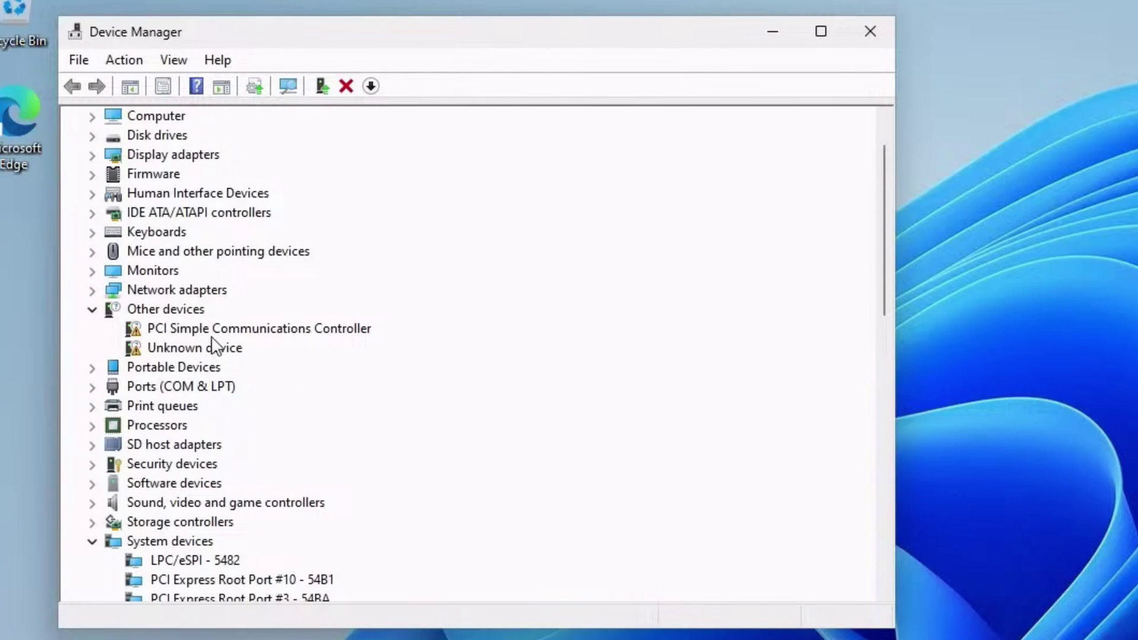
{"action": "double_click", "coordinate": [214, 332]}
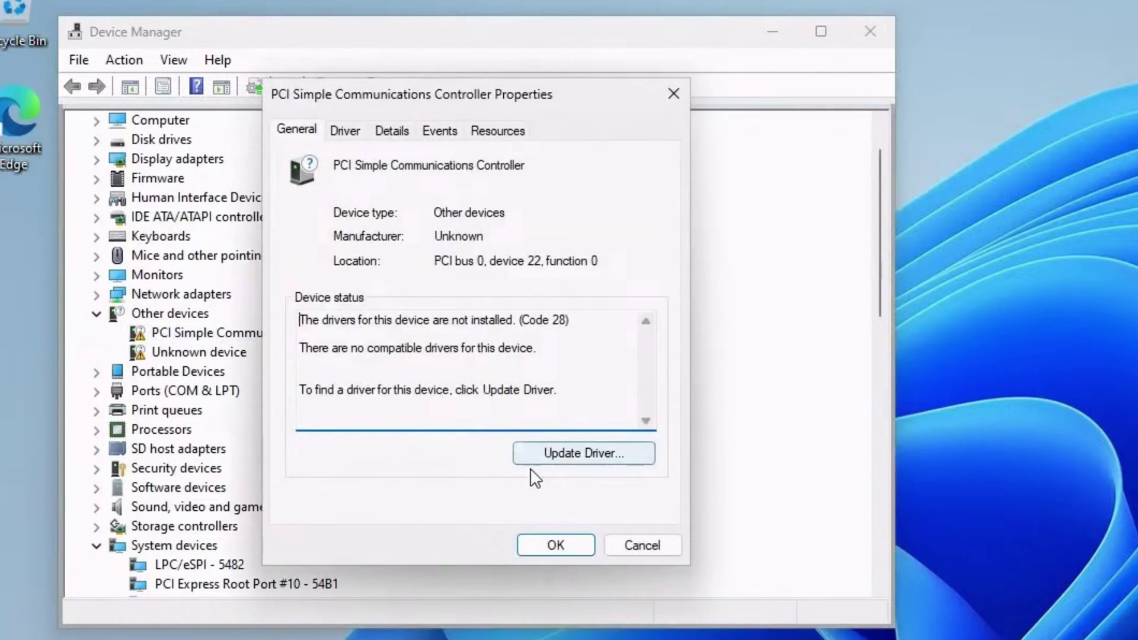
Step: Install the PCI Simple Communications Controller driver from D:\Drivers as Intel(R) Management Engine Interface #1
{"action": "left_click", "coordinate": [546, 468]}
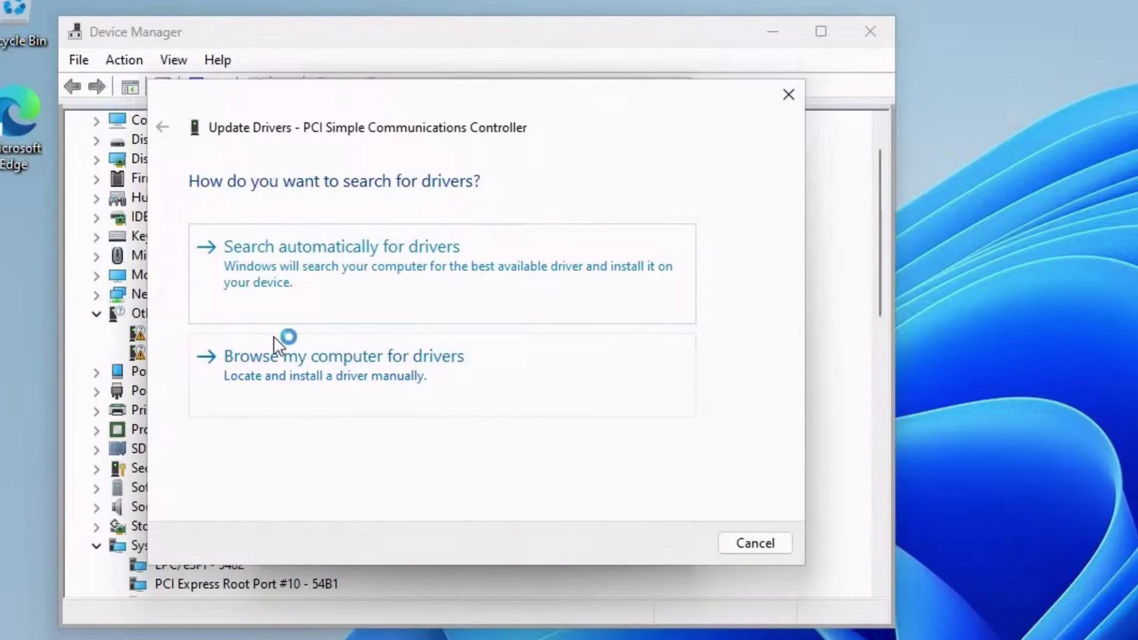
{"action": "left_click", "coordinate": [286, 369]}
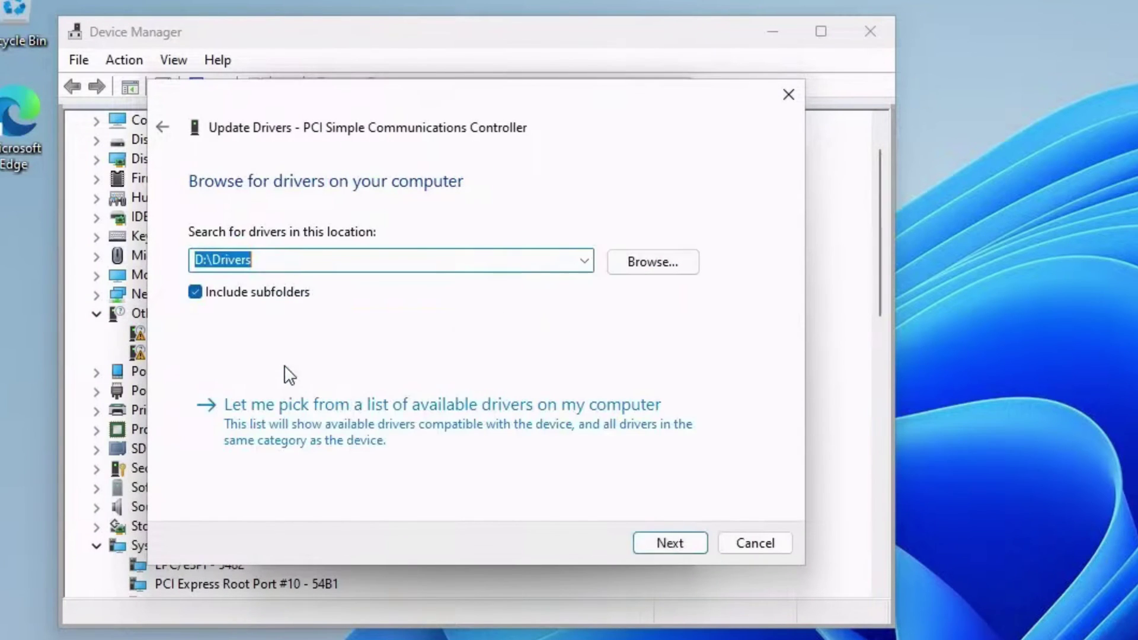
{"action": "left_click", "coordinate": [657, 540]}
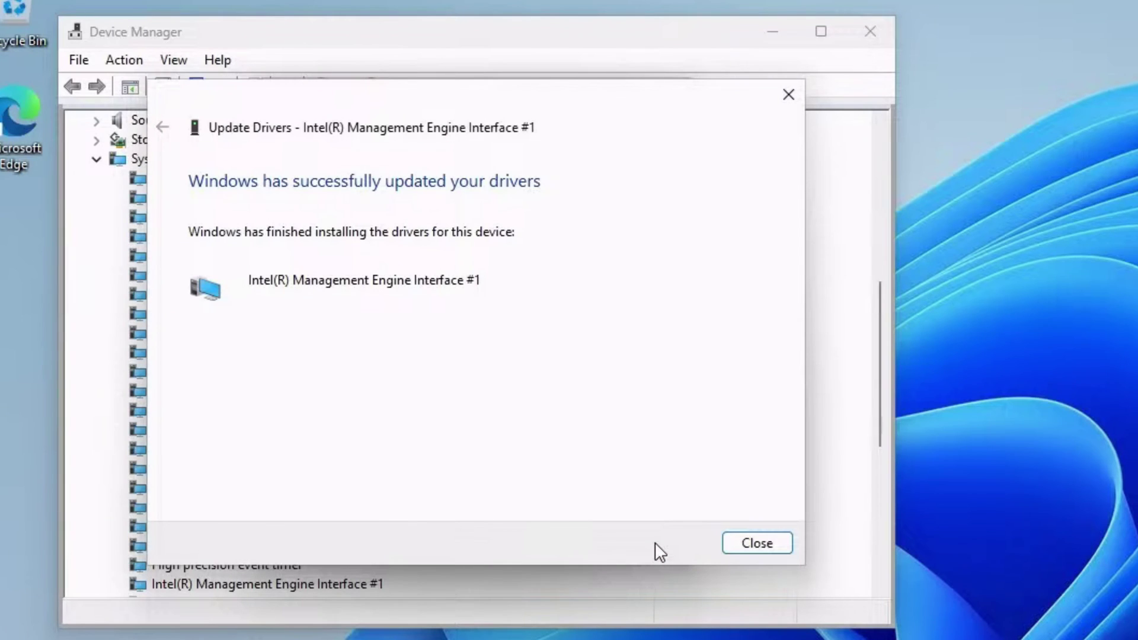
{"action": "left_click", "coordinate": [731, 544]}
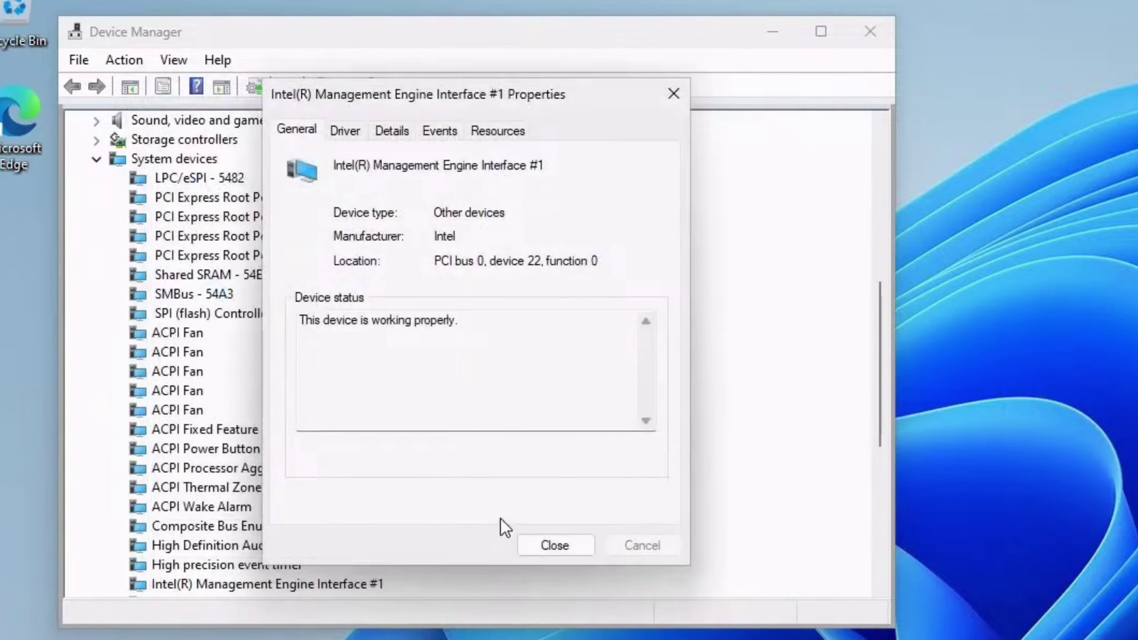
{"action": "left_click", "coordinate": [537, 546]}
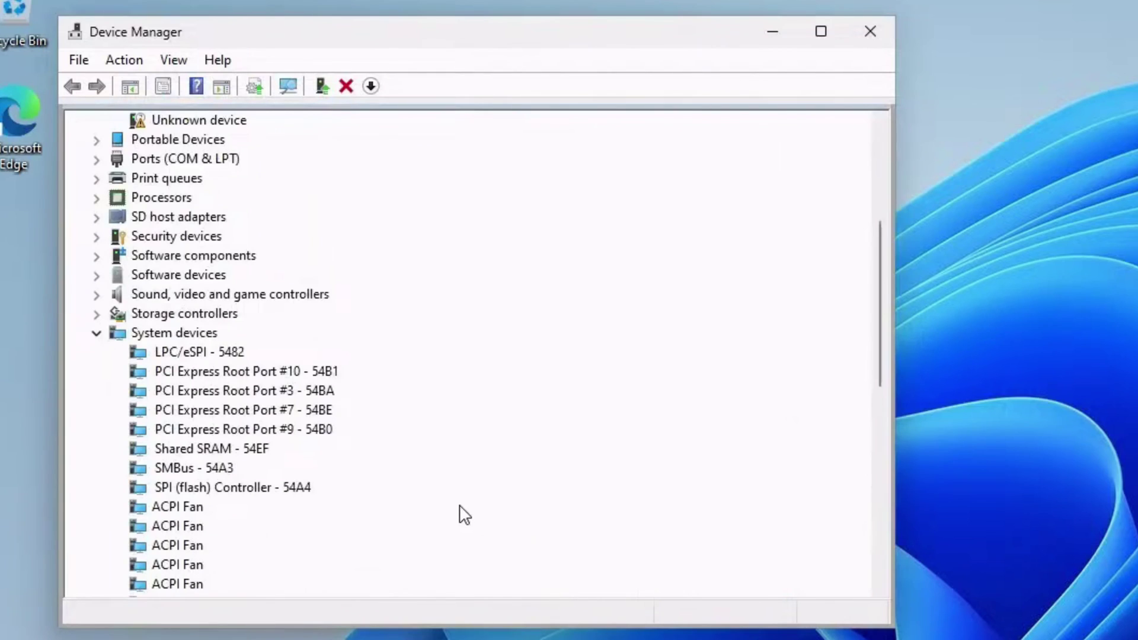
{"action": "scroll", "coordinate": [464, 514], "scroll_direction": "up", "scroll_amount": 1}
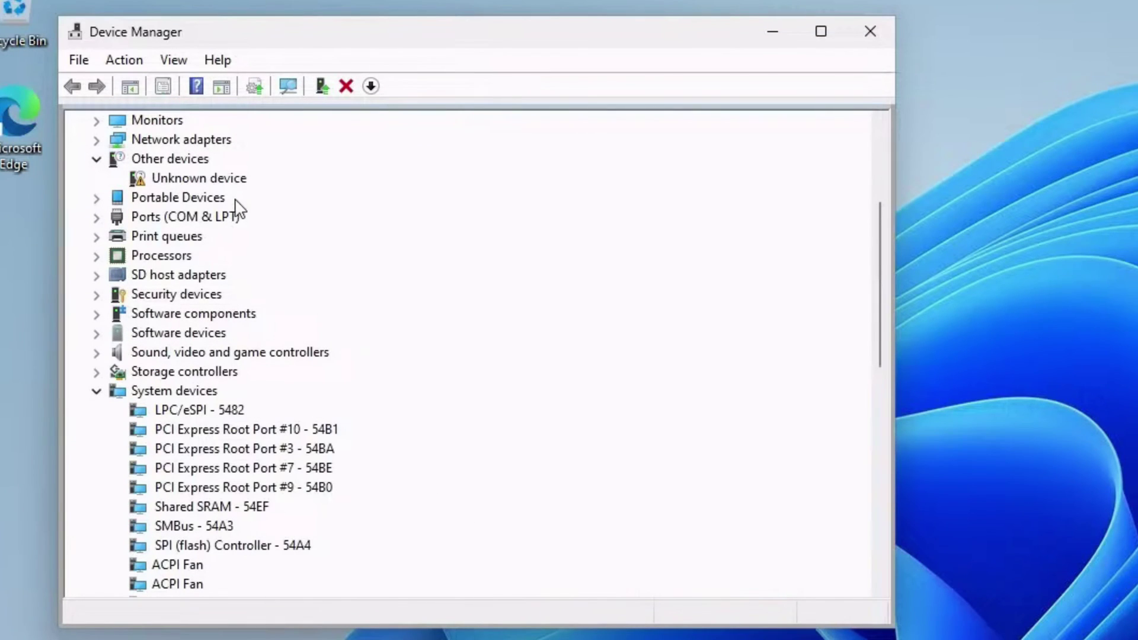
Step: Install the Unknown device's driver from D:\Drivers as Intel(R) Serial IO GPIO Host Controller - INTC1057
{"action": "double_click", "coordinate": [234, 184]}
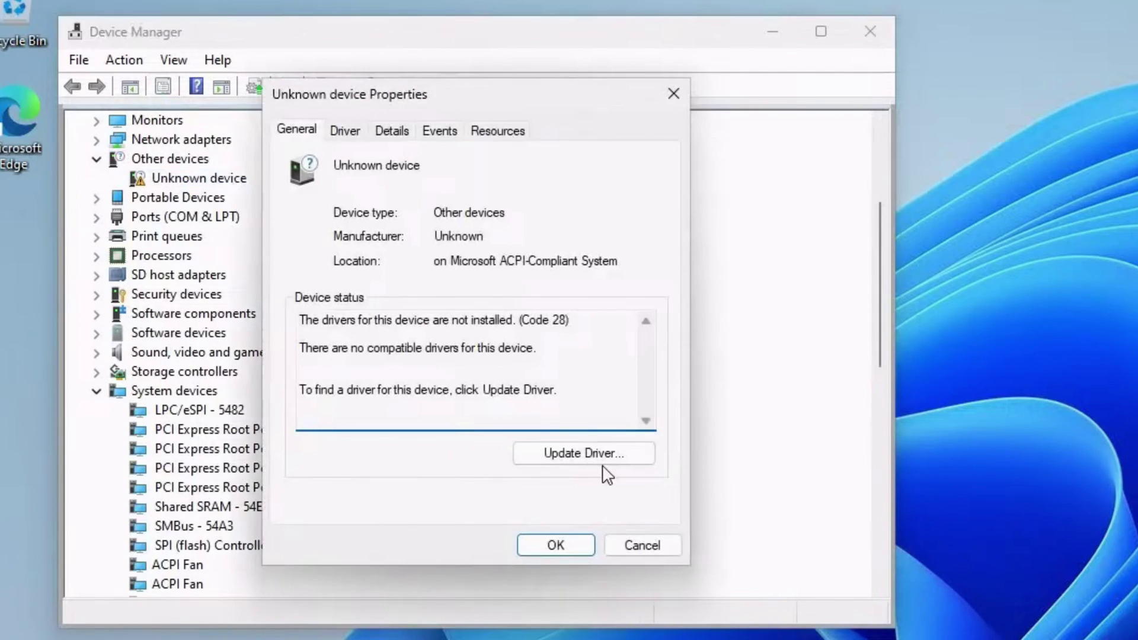
{"action": "left_click", "coordinate": [604, 463]}
{"action": "left_click", "coordinate": [382, 382]}
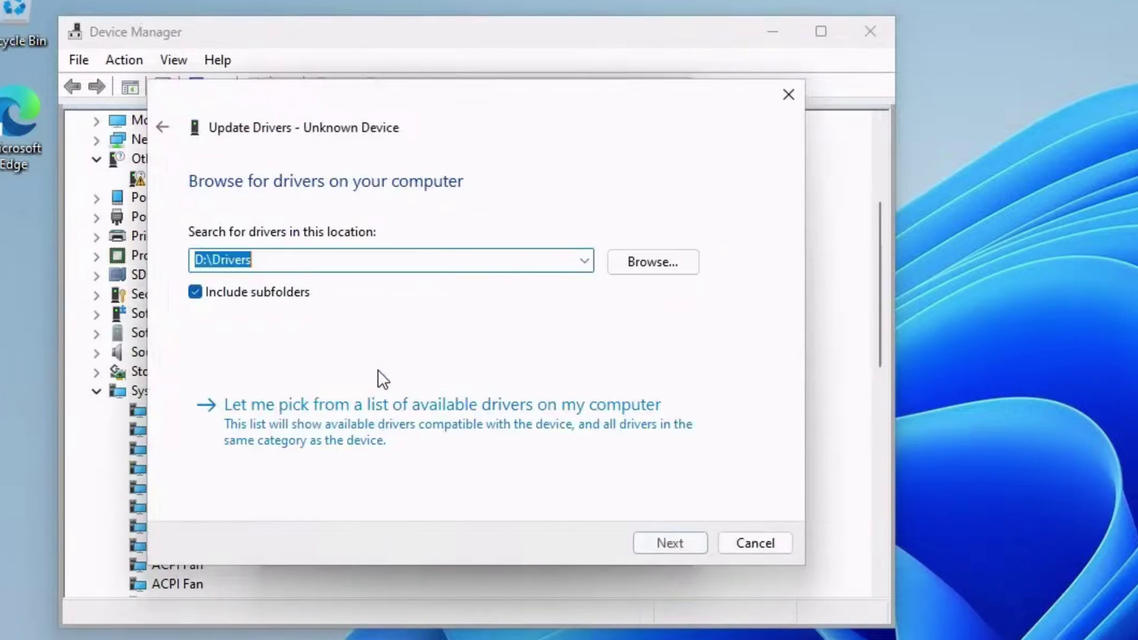
{"action": "left_click", "coordinate": [668, 533]}
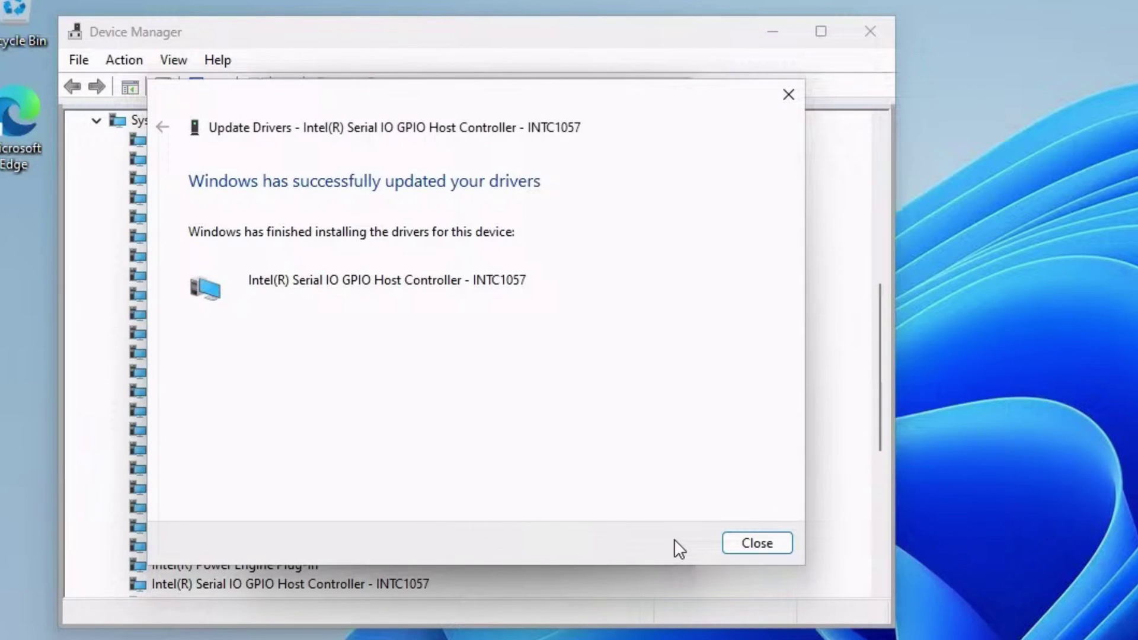
{"action": "left_click", "coordinate": [752, 549]}
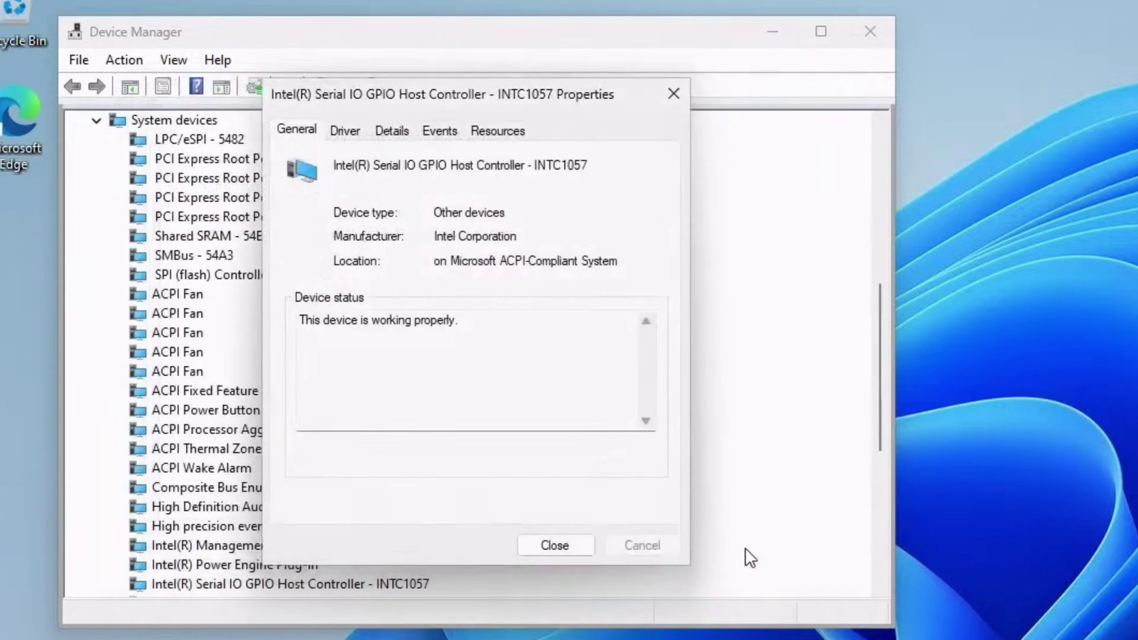
{"action": "left_click", "coordinate": [521, 548]}
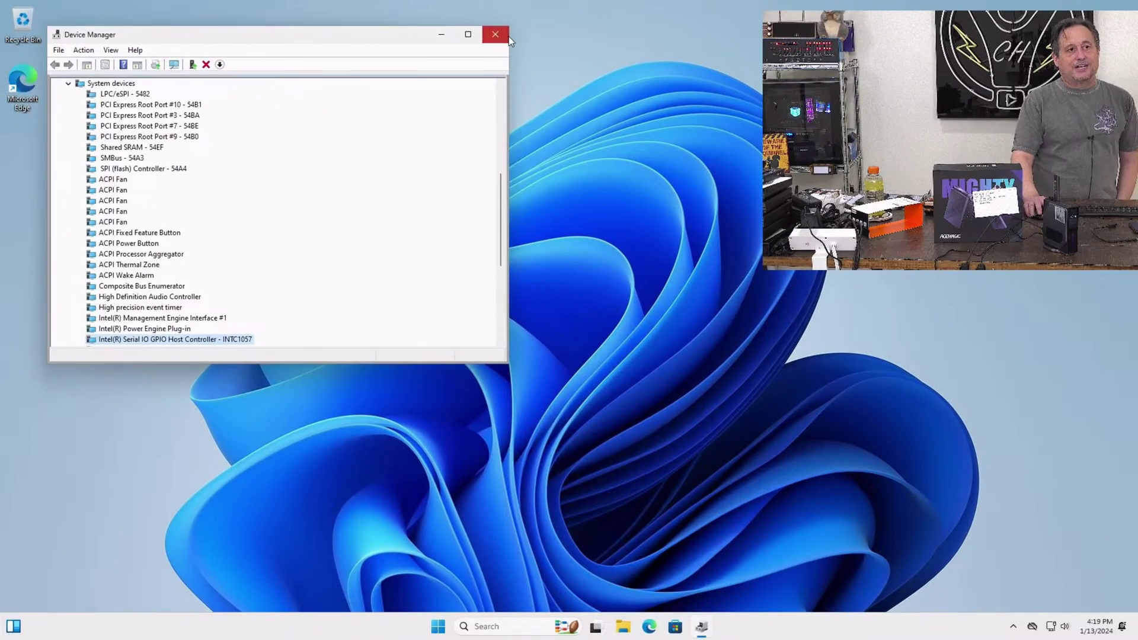
Step: Close Device Manager and reopen it with Win+X to confirm no Other devices category remains
{"action": "left_click", "coordinate": [508, 35]}
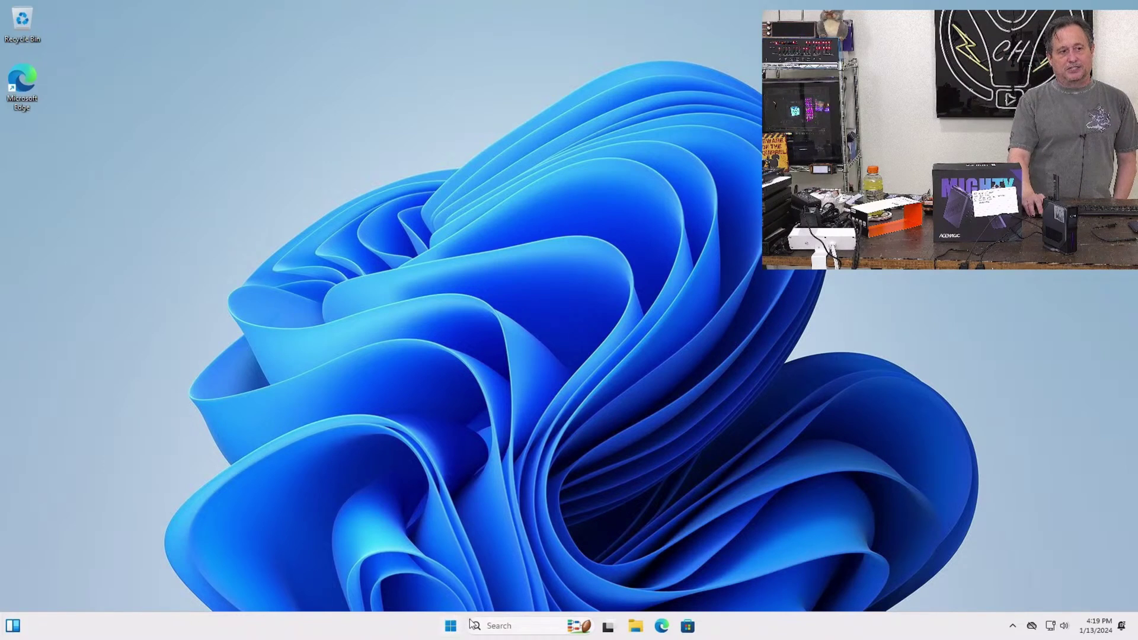
{"action": "key", "text": "super+x"}
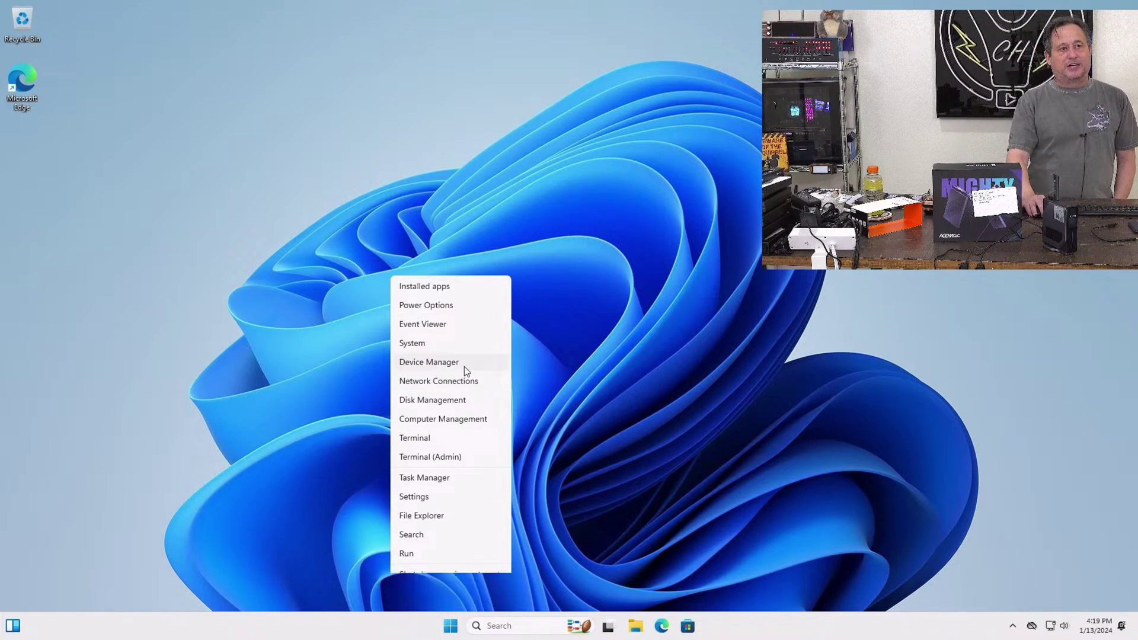
{"action": "left_click", "coordinate": [465, 366]}
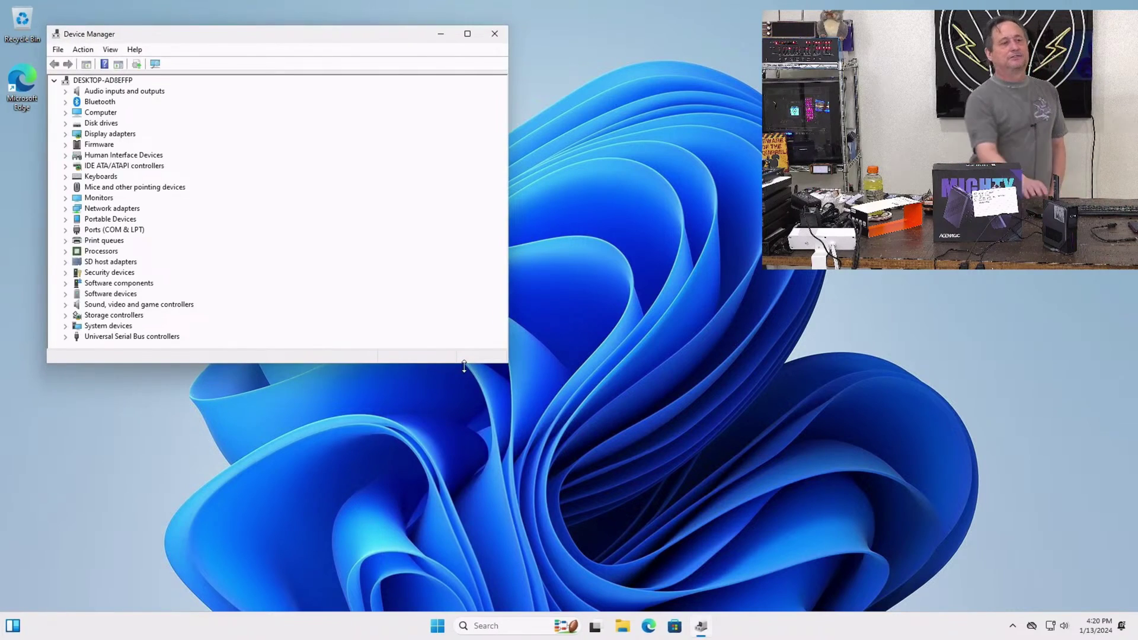